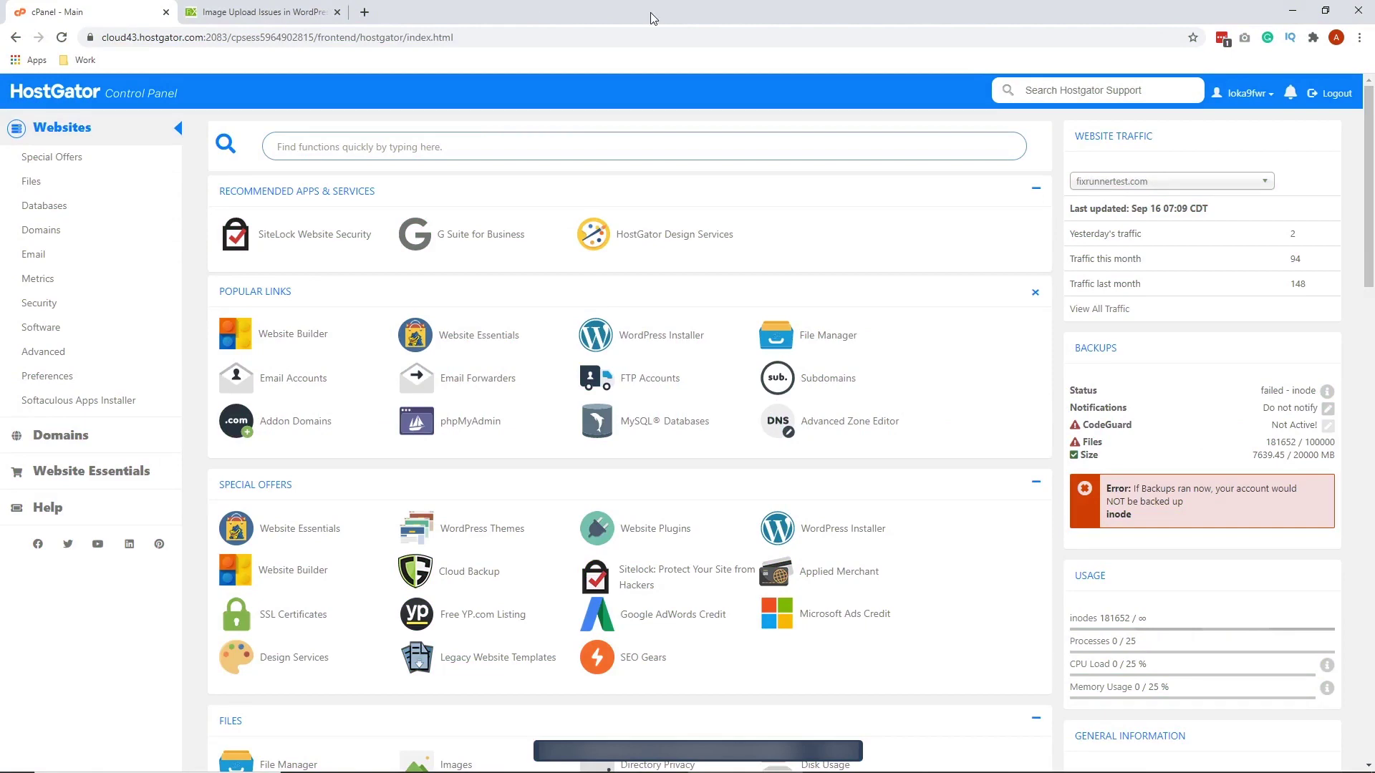
Open the MultiPHP INI Editor from Software and expand its Basic Mode location list
{"action": "scroll", "coordinate": [937, 253], "scroll_direction": "down", "scroll_amount": 4}
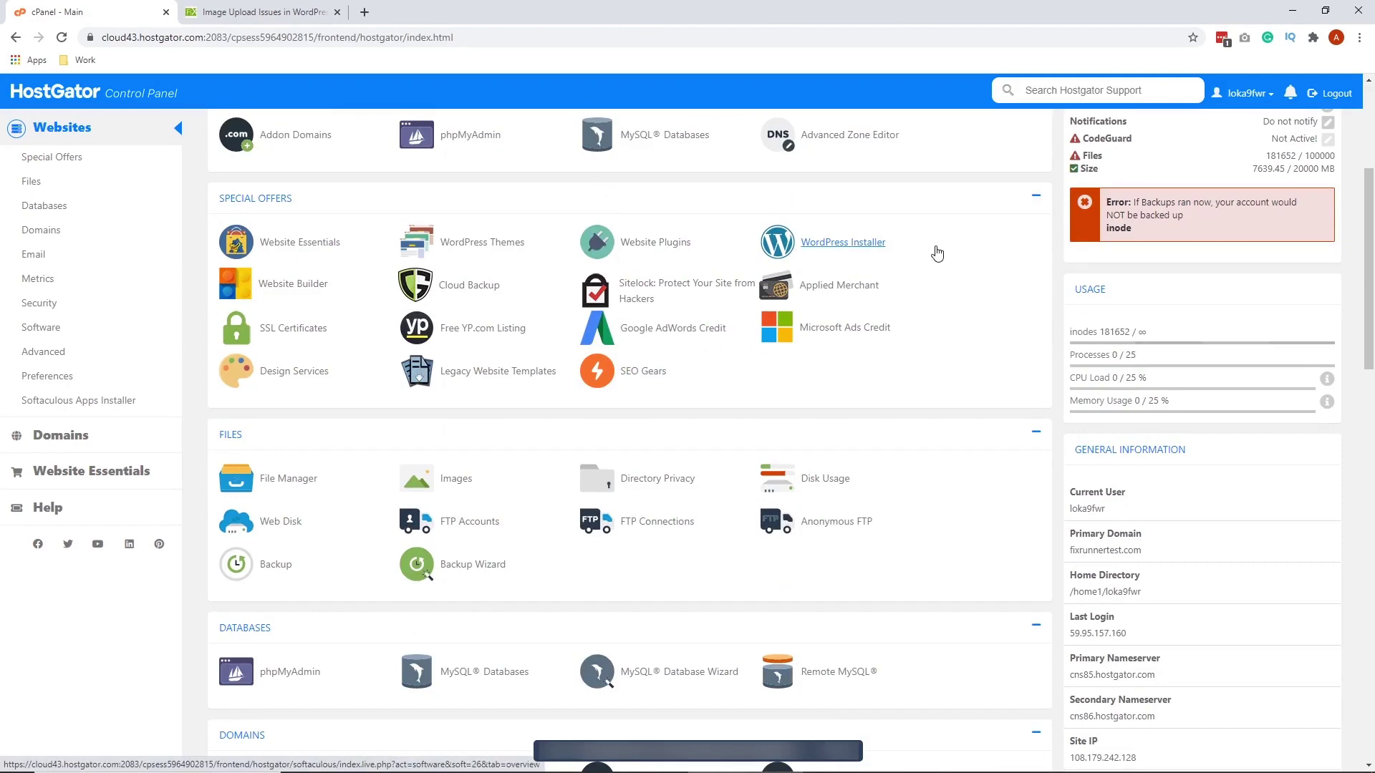
{"action": "scroll", "coordinate": [967, 271], "scroll_direction": "up", "scroll_amount": 4}
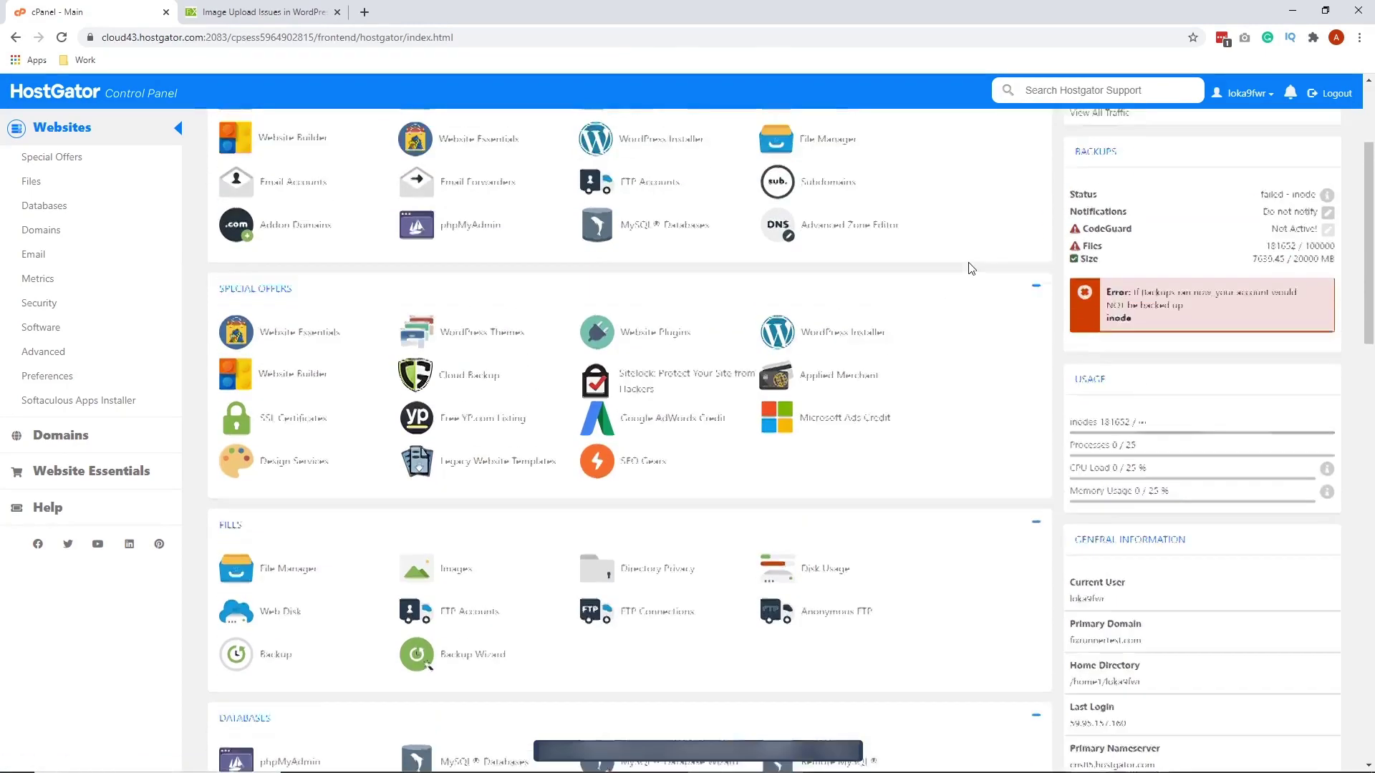
{"action": "scroll", "coordinate": [971, 269], "scroll_direction": "down", "scroll_amount": 3}
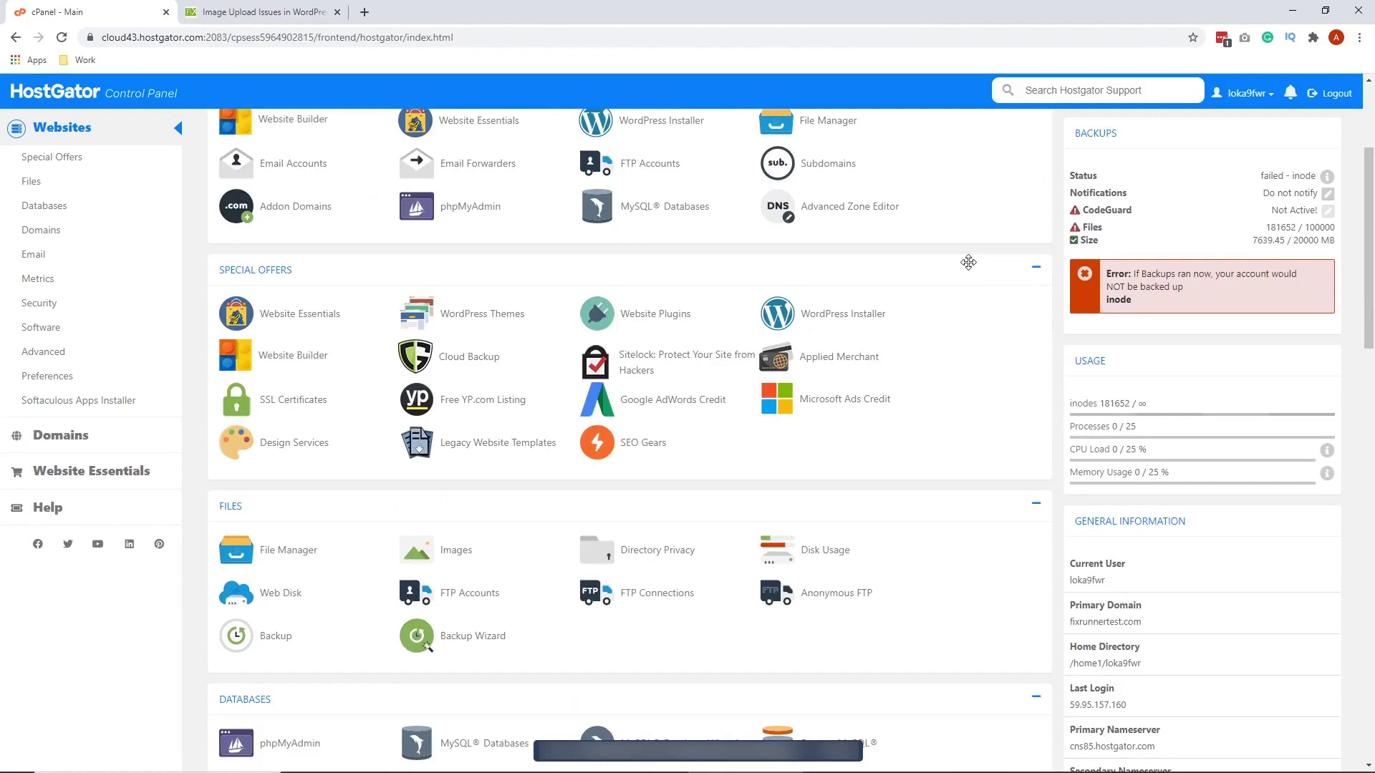
{"action": "scroll", "coordinate": [967, 261], "scroll_direction": "down", "scroll_amount": 2}
{"action": "scroll", "coordinate": [728, 485], "scroll_direction": "down", "scroll_amount": 14}
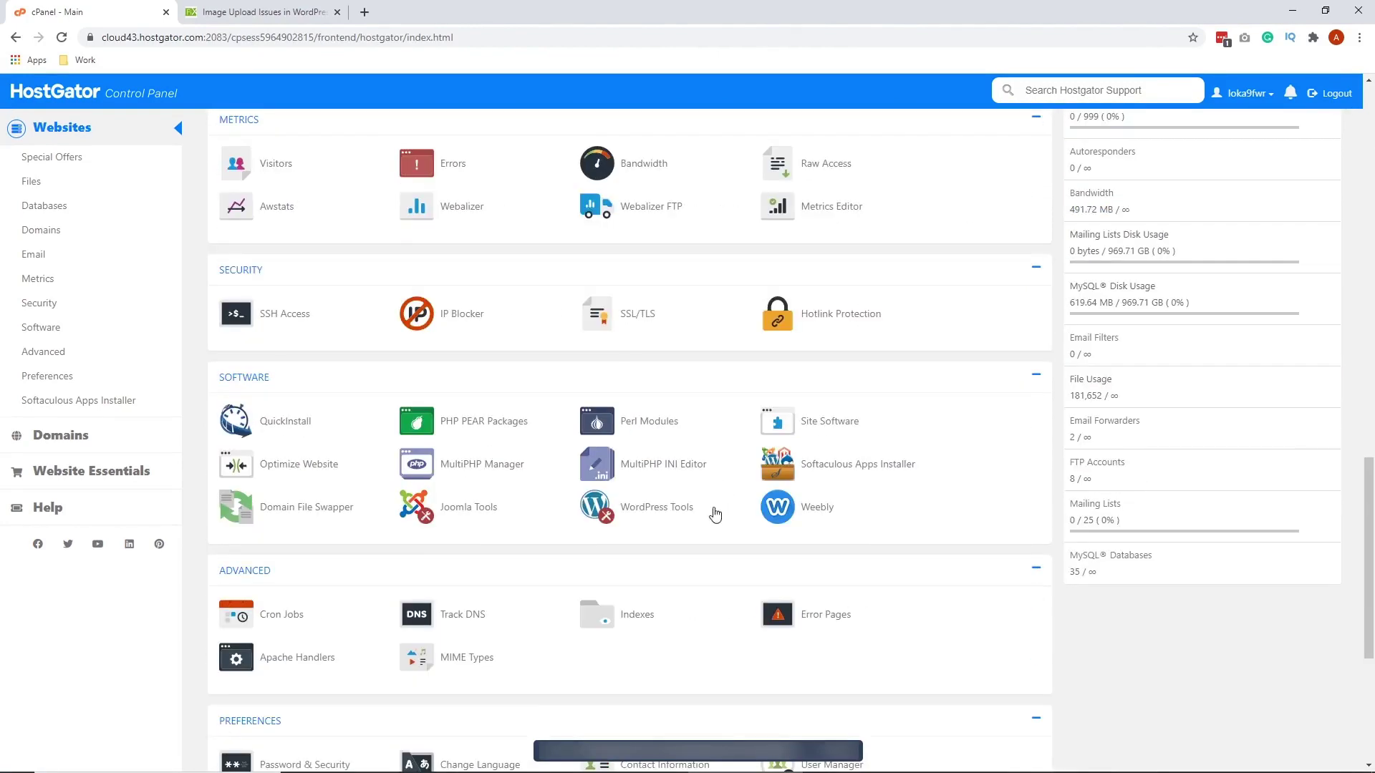
{"action": "left_click", "coordinate": [690, 466]}
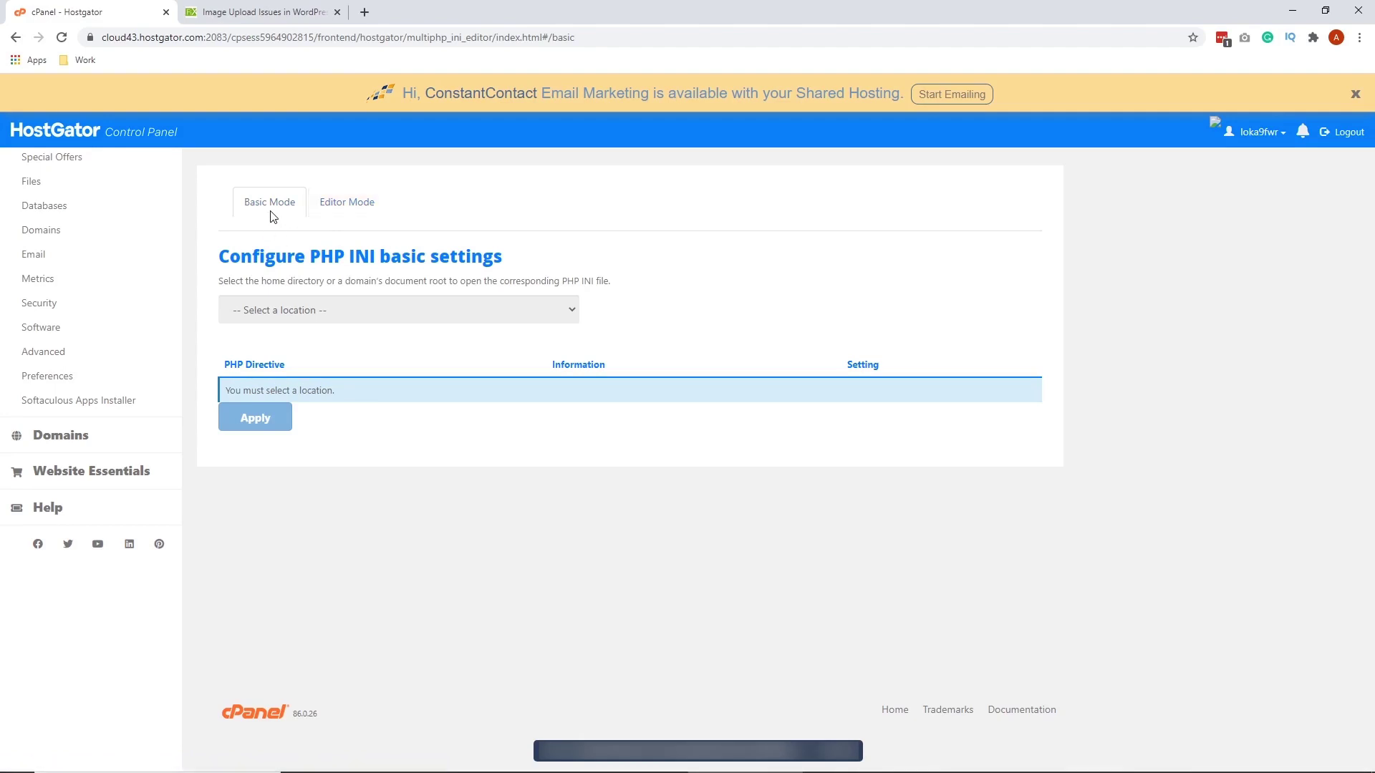
{"action": "left_click", "coordinate": [331, 319]}
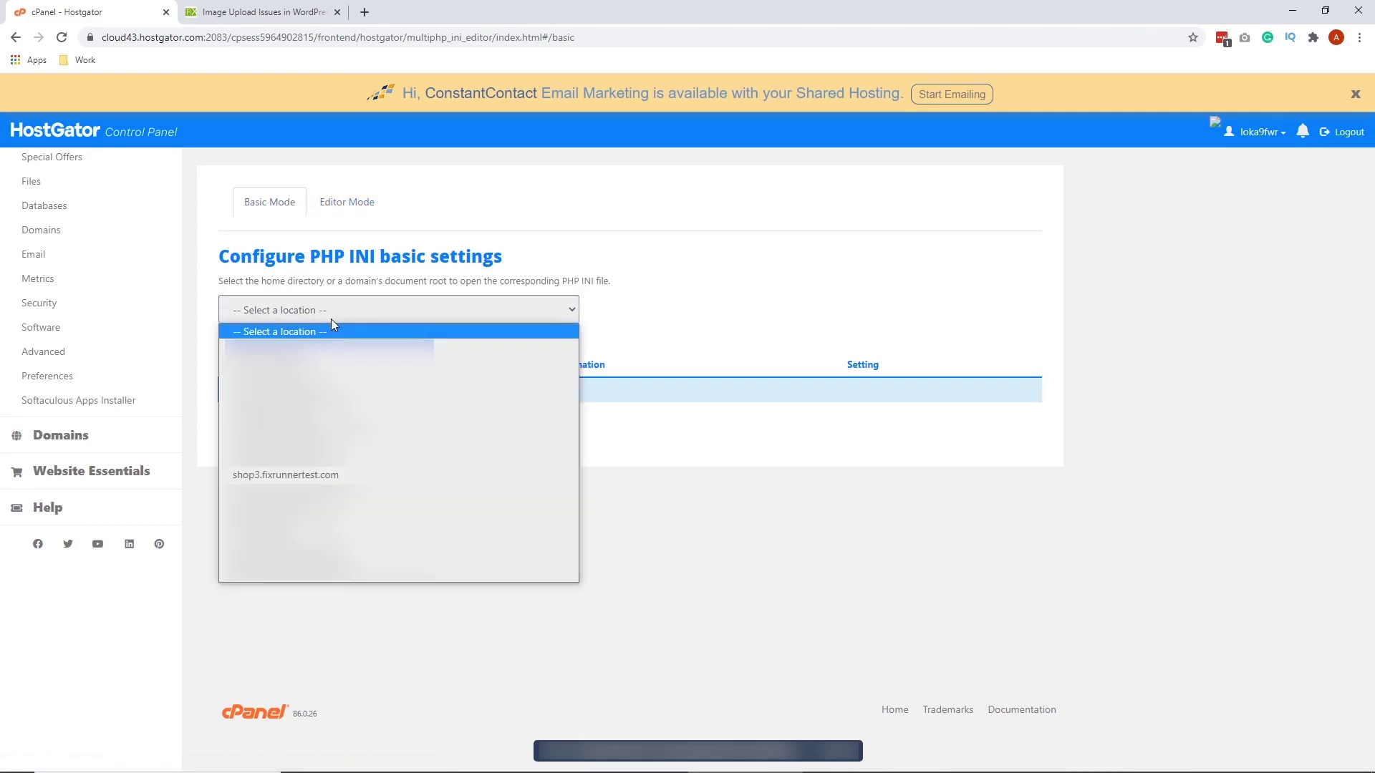
Load the PHP settings for shop3.fixrunnertest.com and scroll through them
{"action": "left_click", "coordinate": [349, 478]}
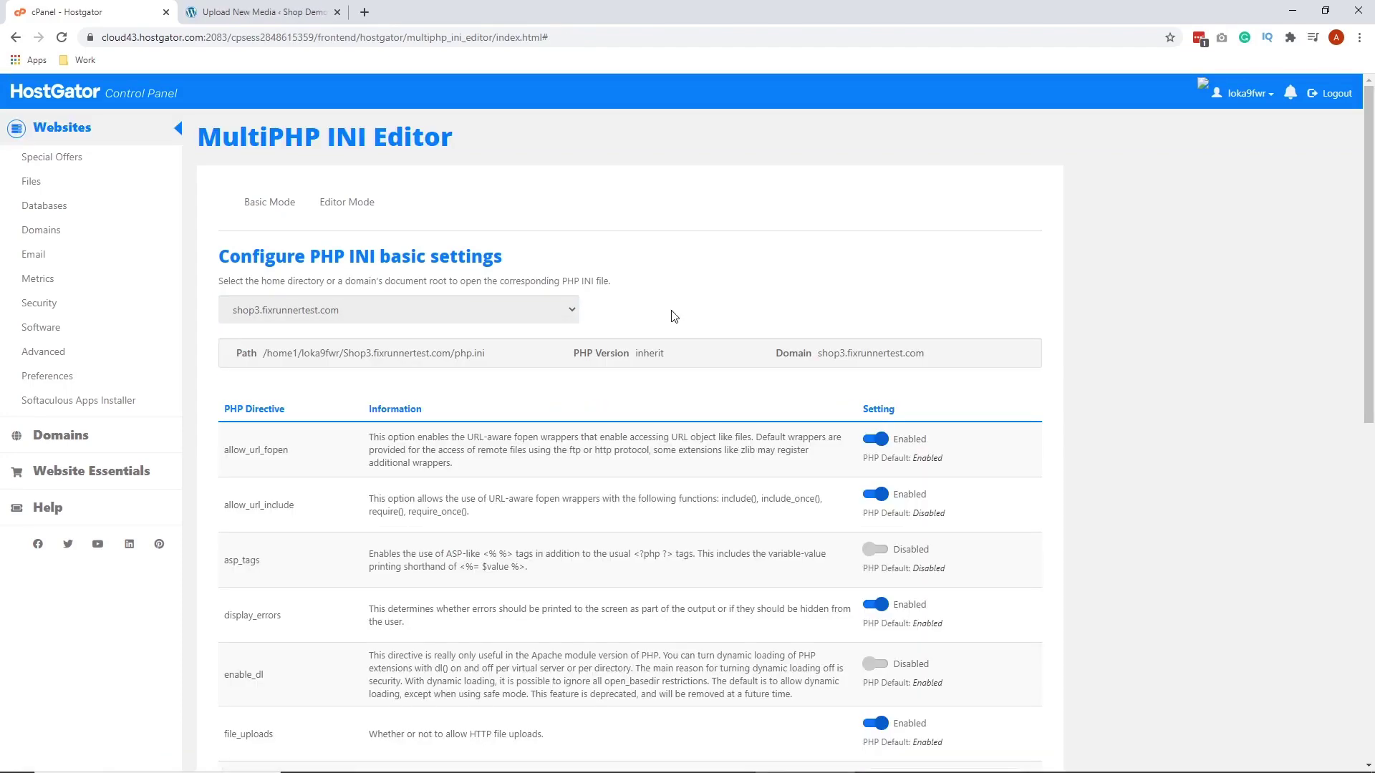
{"action": "scroll", "coordinate": [660, 337], "scroll_direction": "down", "scroll_amount": 7}
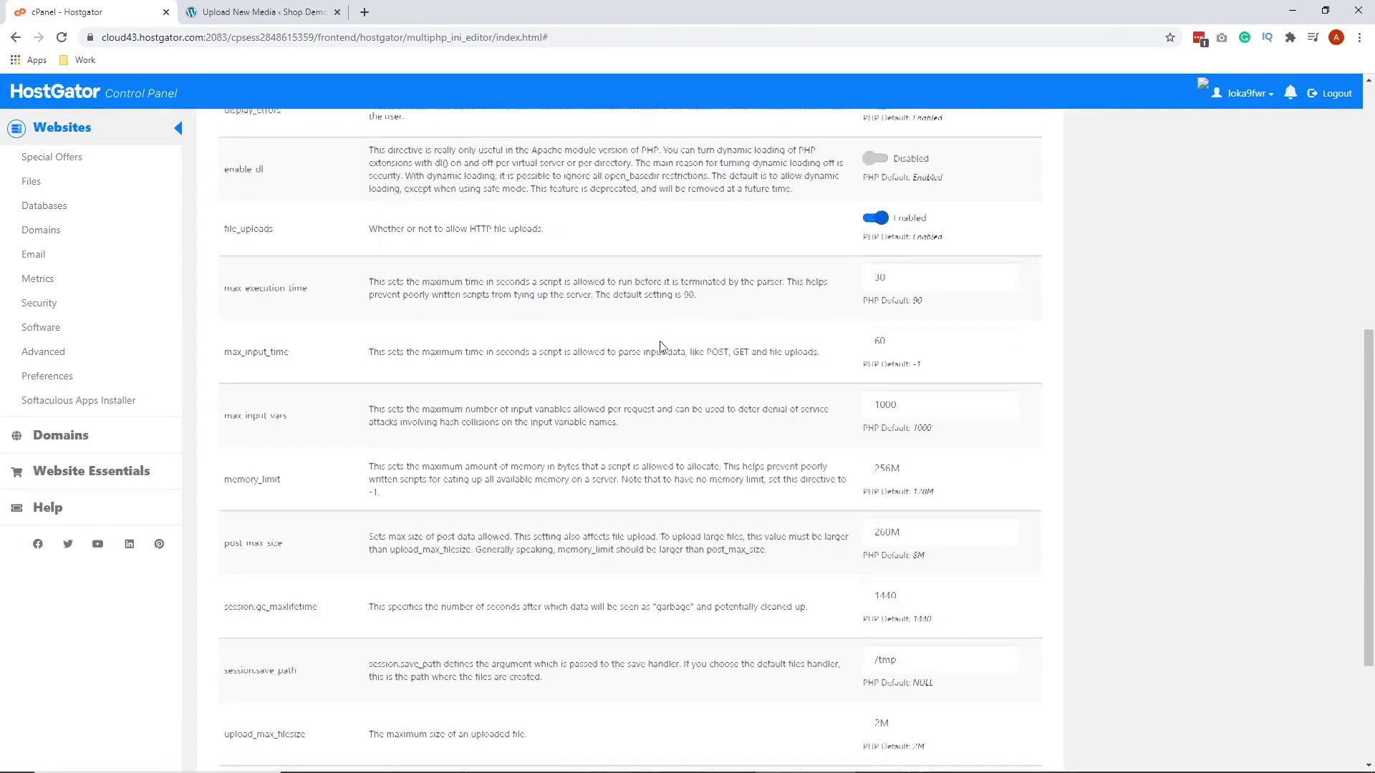
{"action": "scroll", "coordinate": [660, 341], "scroll_direction": "down", "scroll_amount": 3}
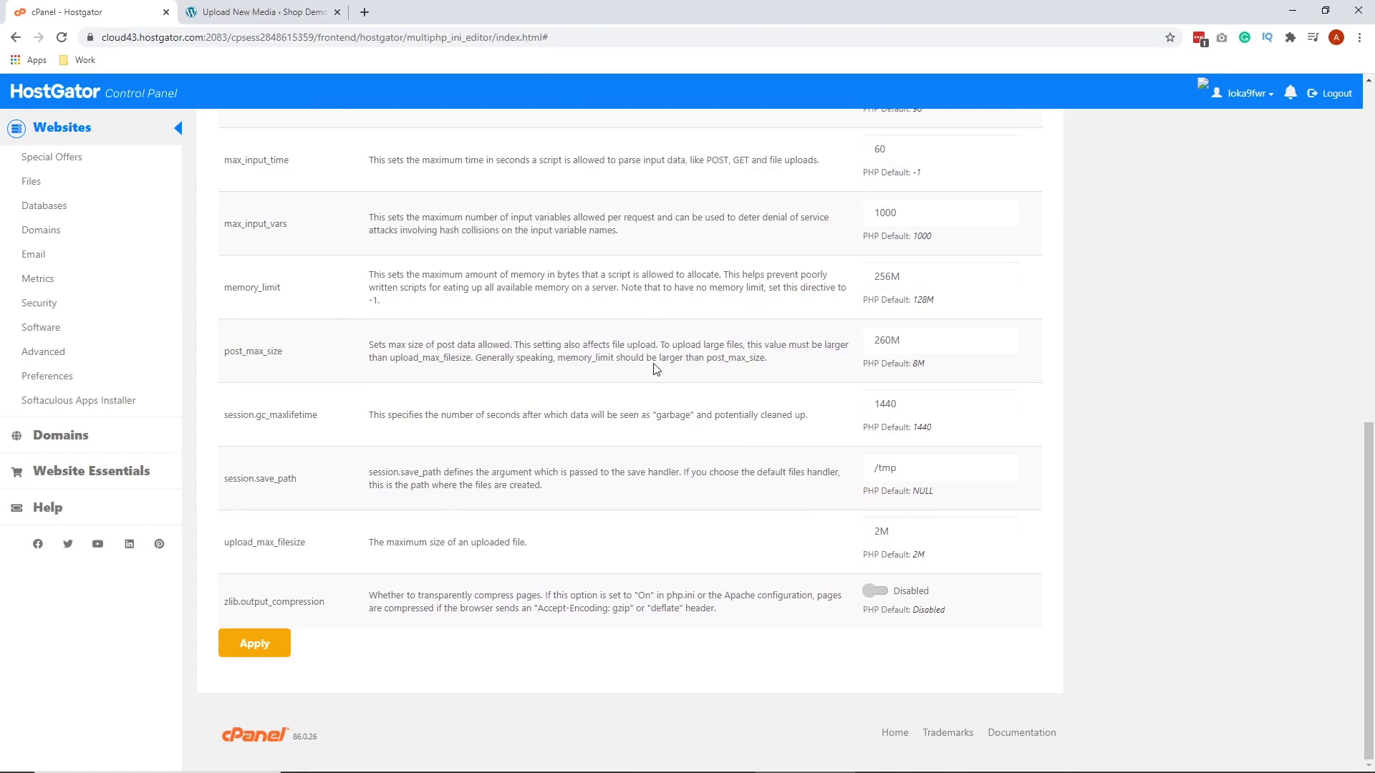
{"action": "scroll", "coordinate": [772, 493], "scroll_direction": "up", "scroll_amount": 1}
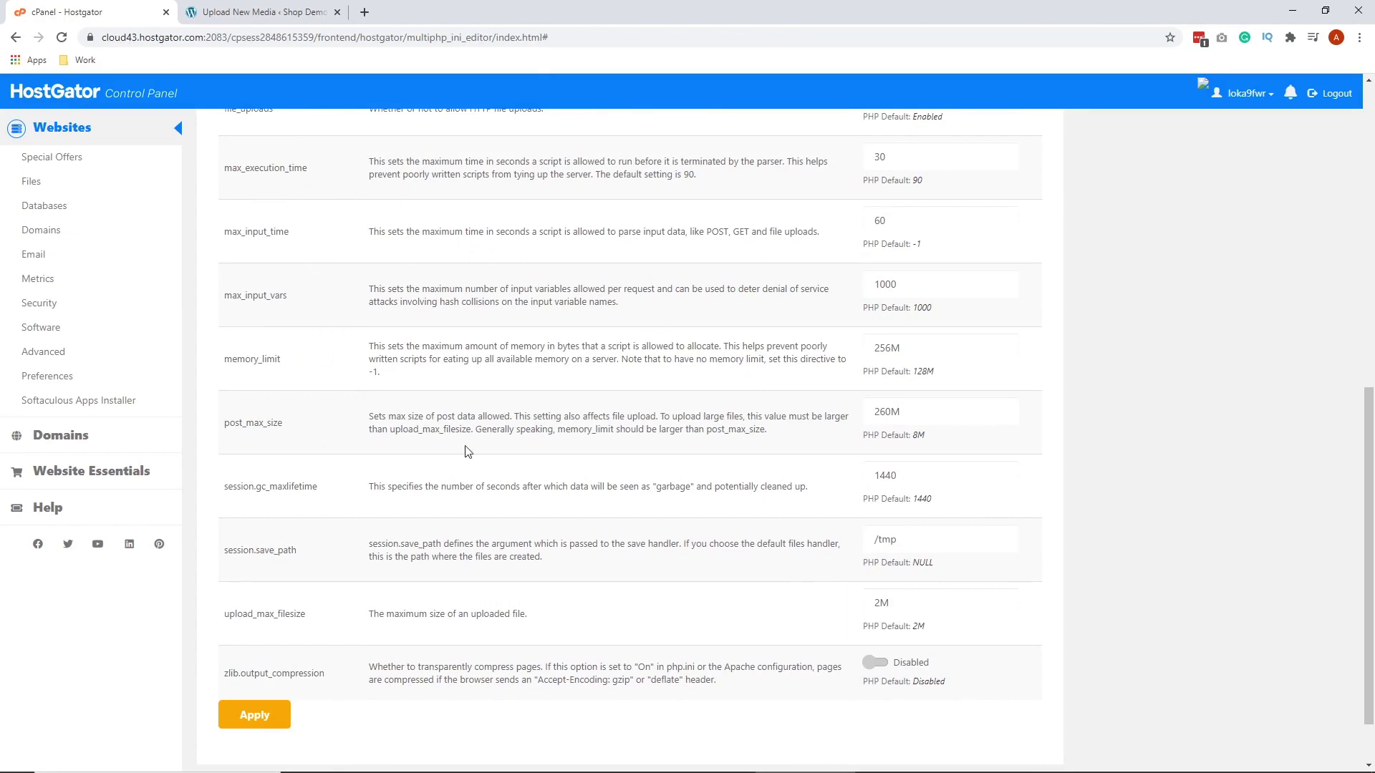
{"action": "scroll", "coordinate": [700, 538], "scroll_direction": "down", "scroll_amount": 1}
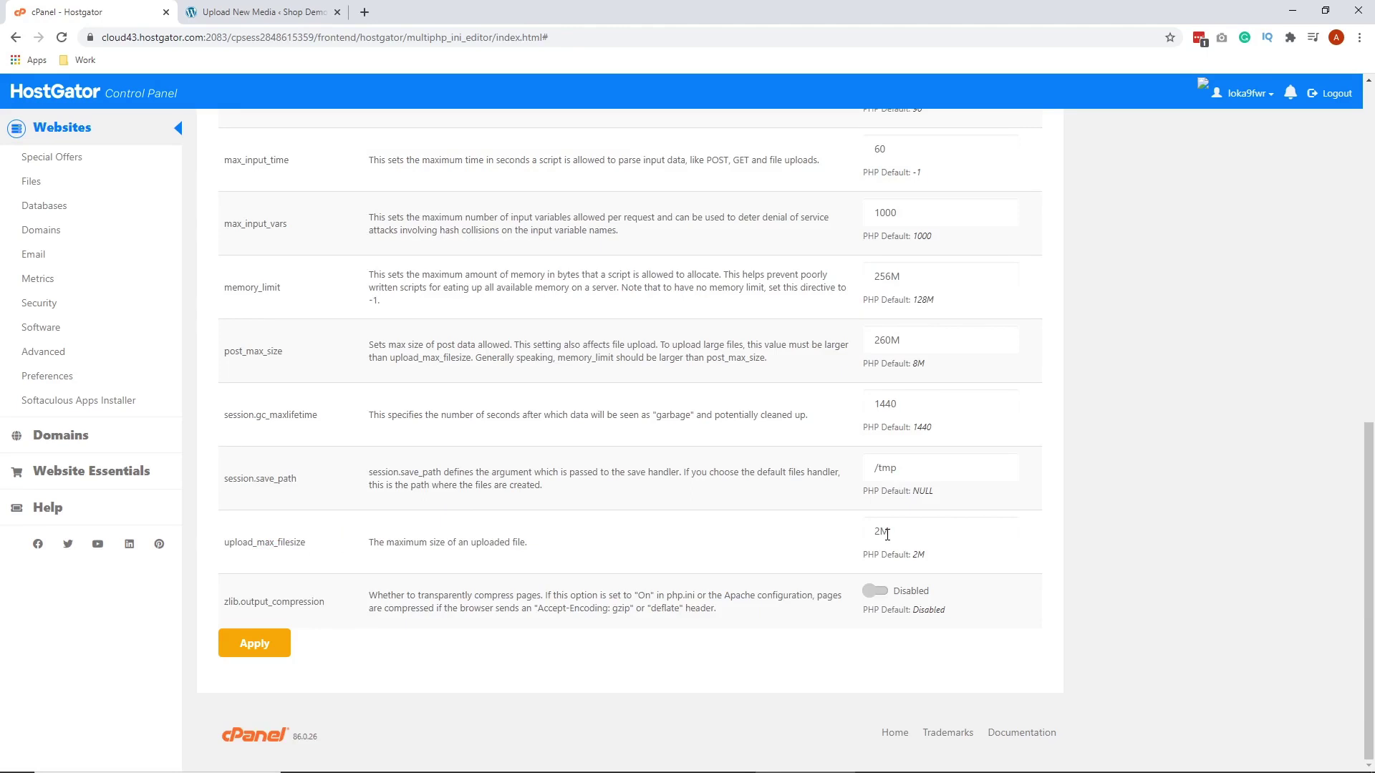
Change upload_max_filesize from 2M to 64M, fixing the mistyped 64MB, and apply it
{"action": "double_click", "coordinate": [888, 534]}
{"action": "key", "text": "BackSpace"}
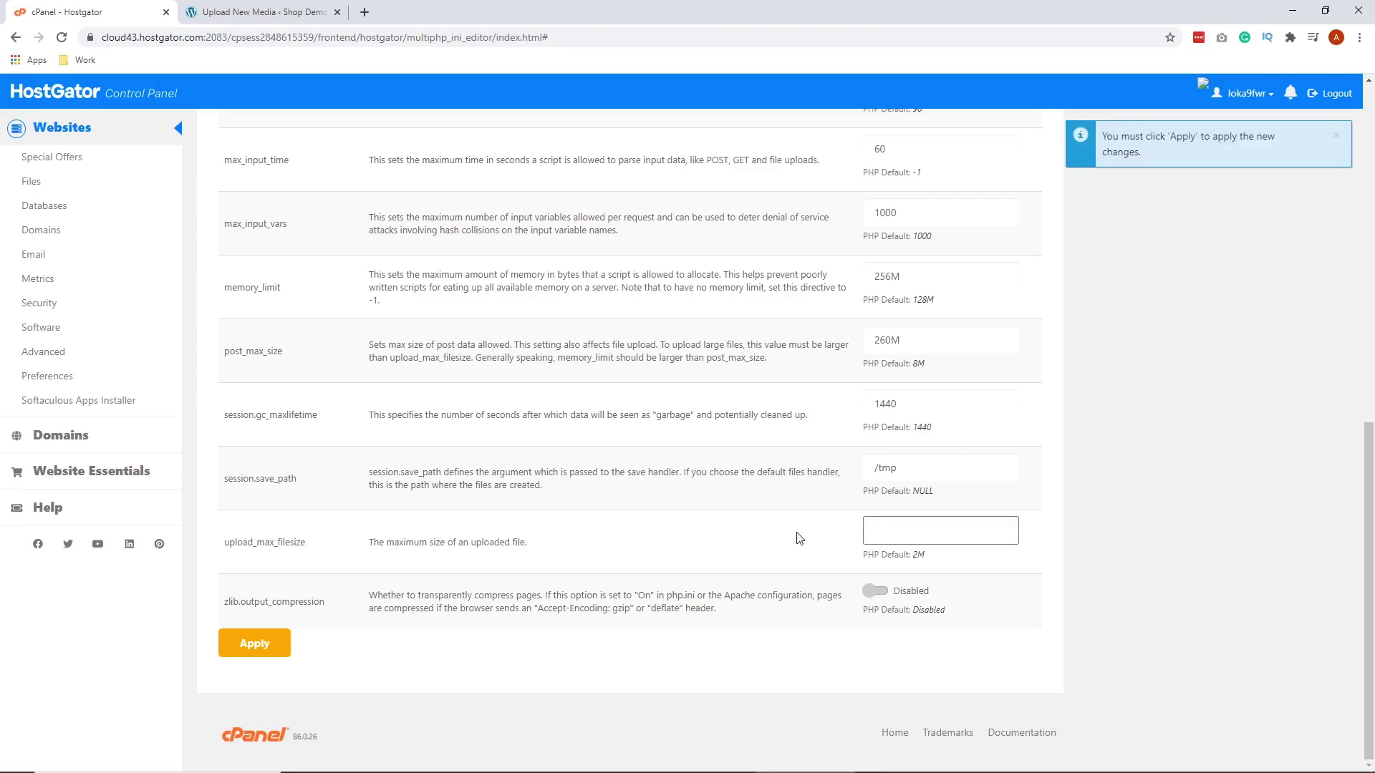
{"action": "type", "text": "64MB"}
{"action": "left_click", "coordinate": [270, 648]}
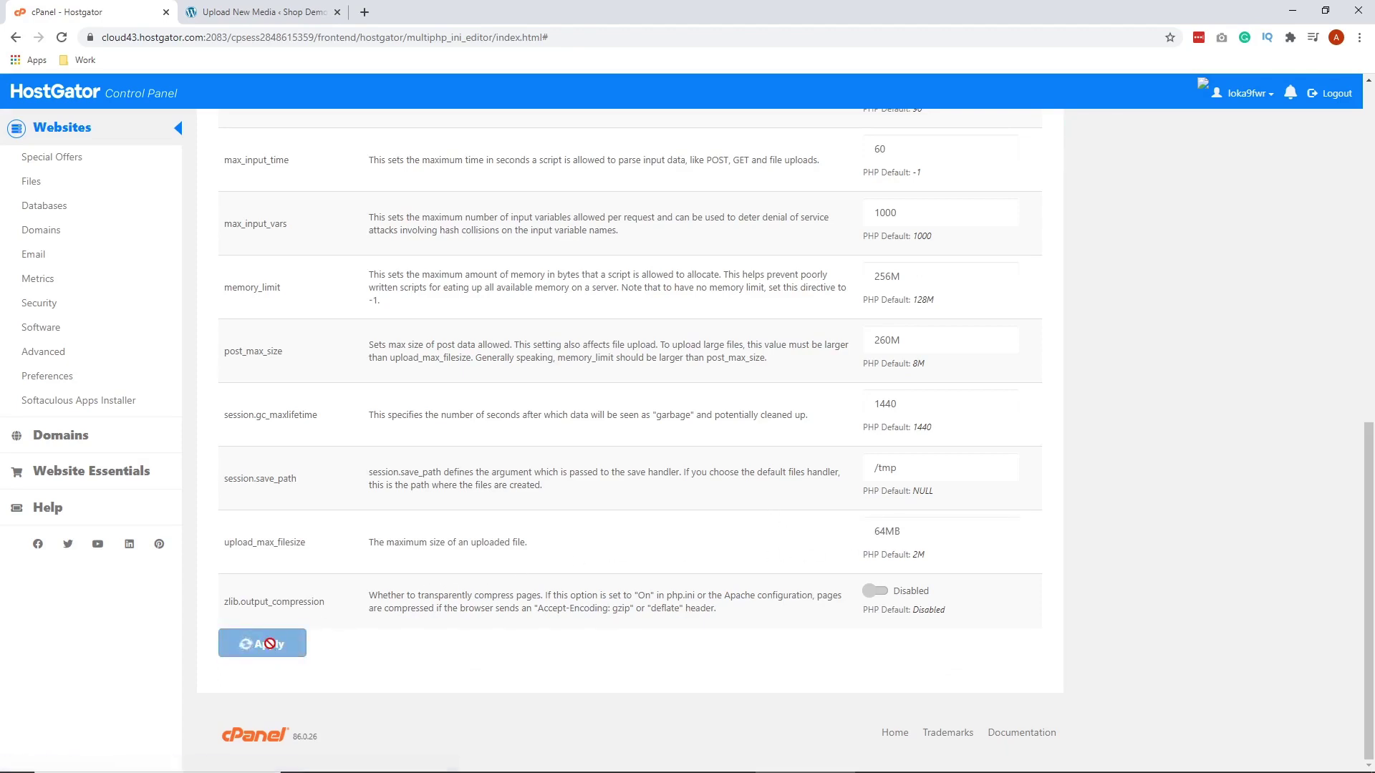
{"action": "left_click", "coordinate": [952, 533]}
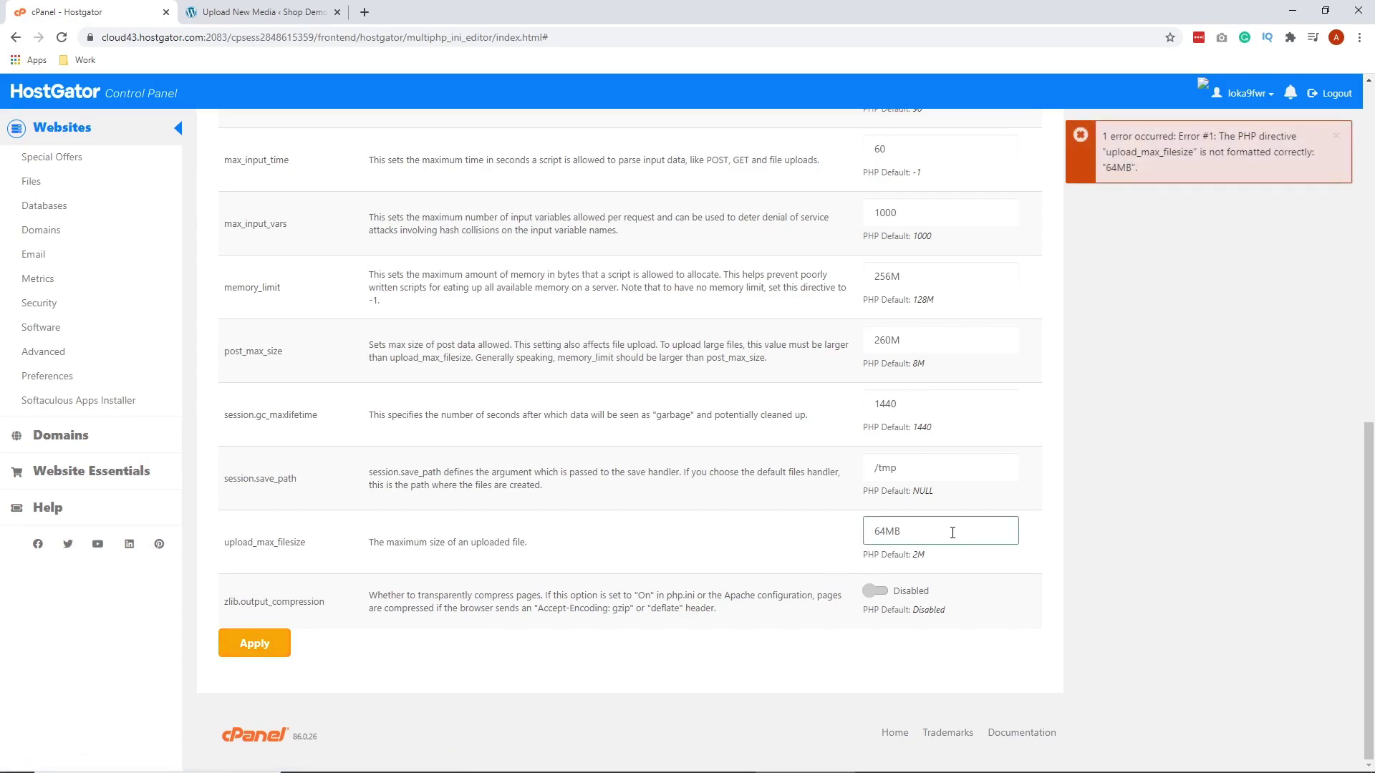
{"action": "key", "text": "BackSpace"}
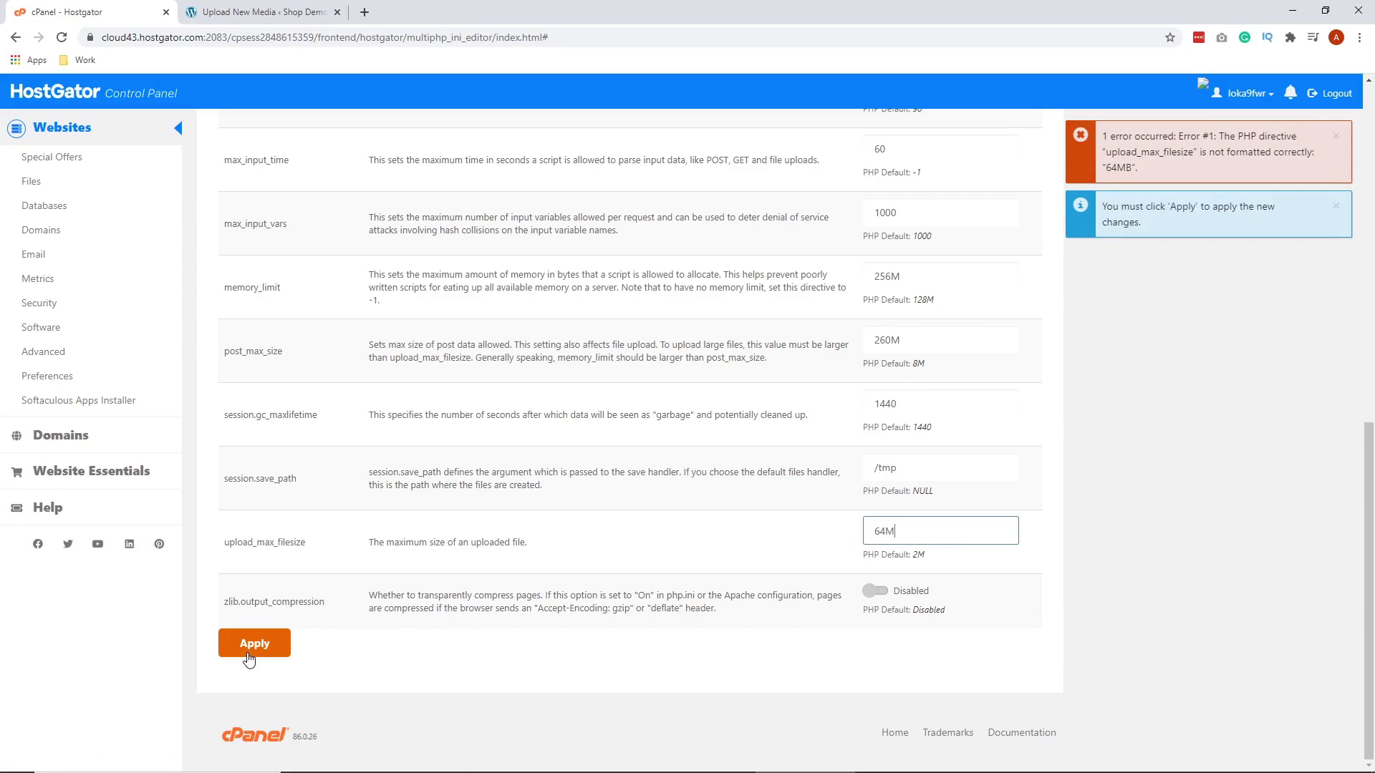
{"action": "left_click", "coordinate": [250, 648]}
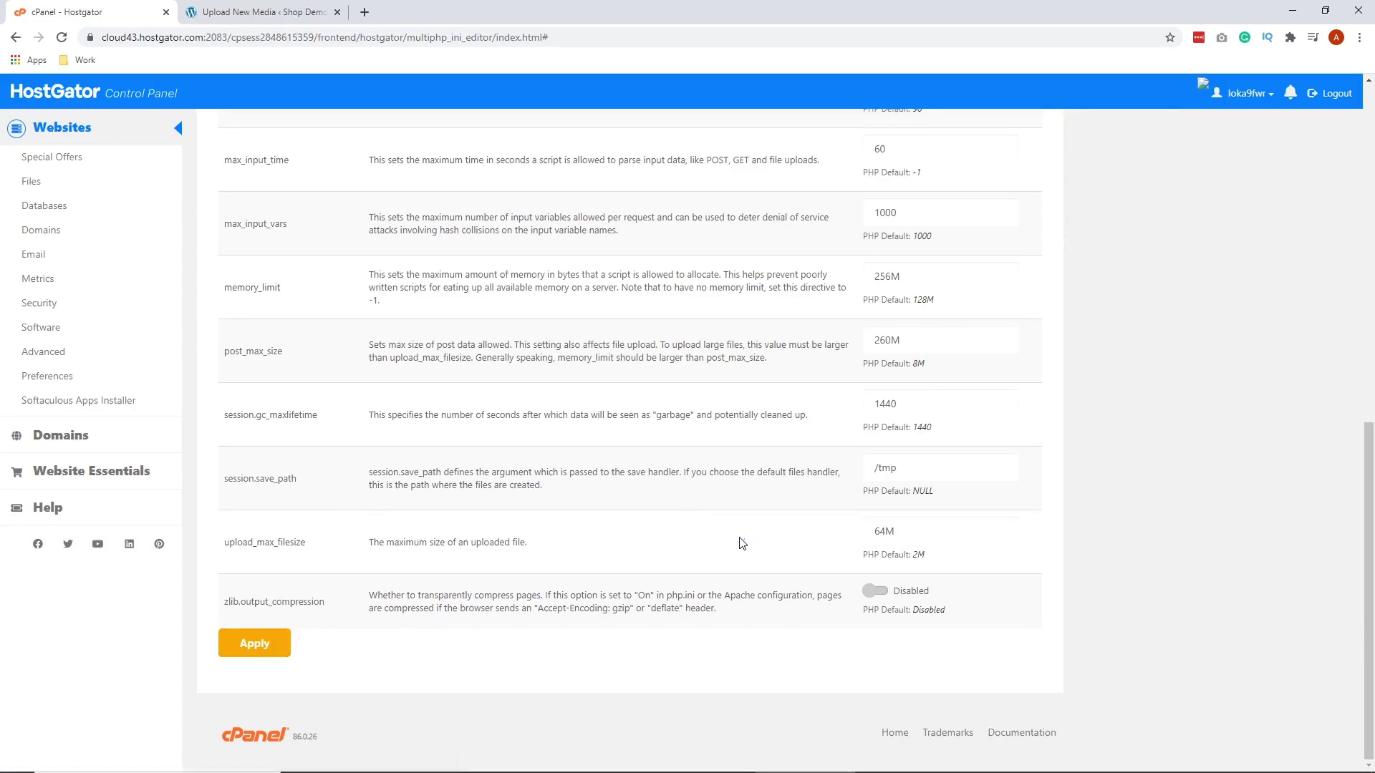
Choose a site's php.ini to edit in the MultiPHP INI Editor's Editor Mode
{"action": "scroll", "coordinate": [741, 544], "scroll_direction": "up", "scroll_amount": 20}
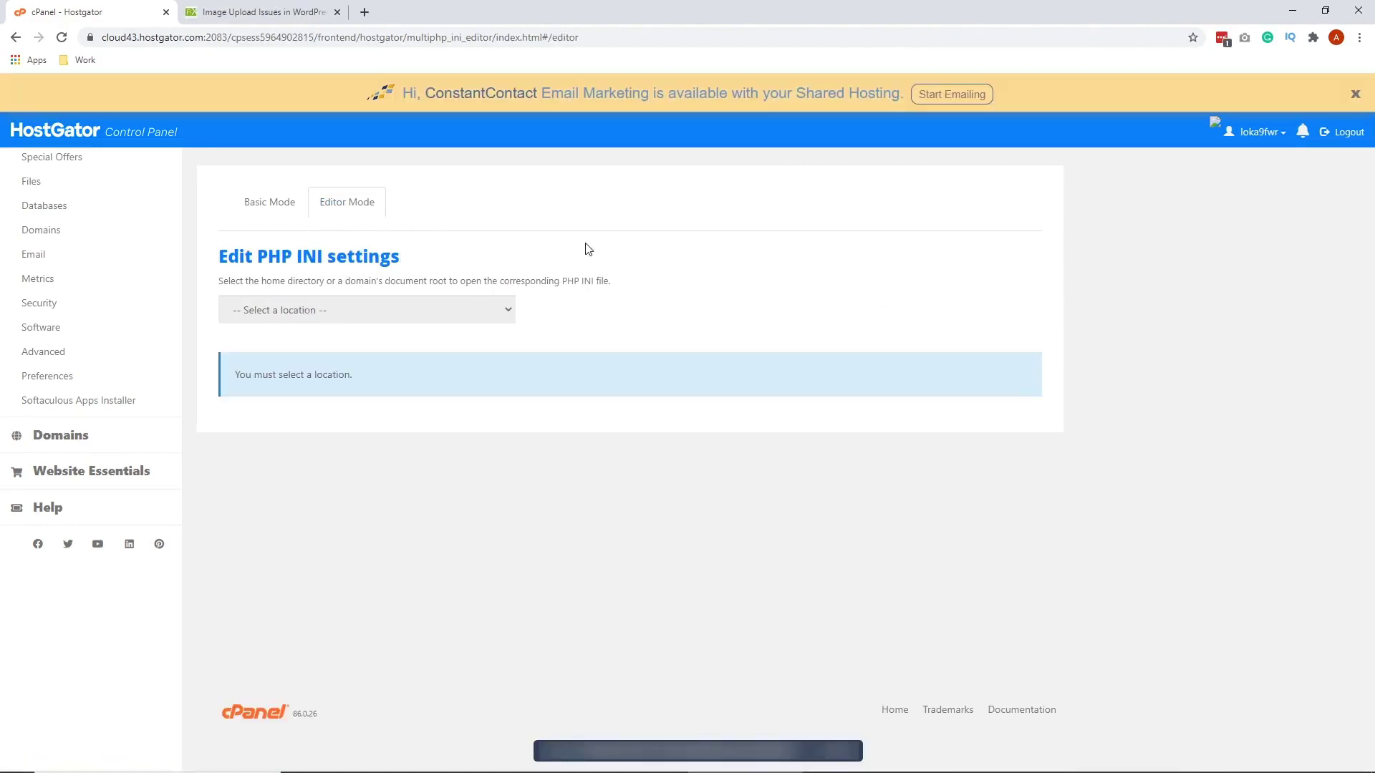
{"action": "left_click", "coordinate": [477, 311]}
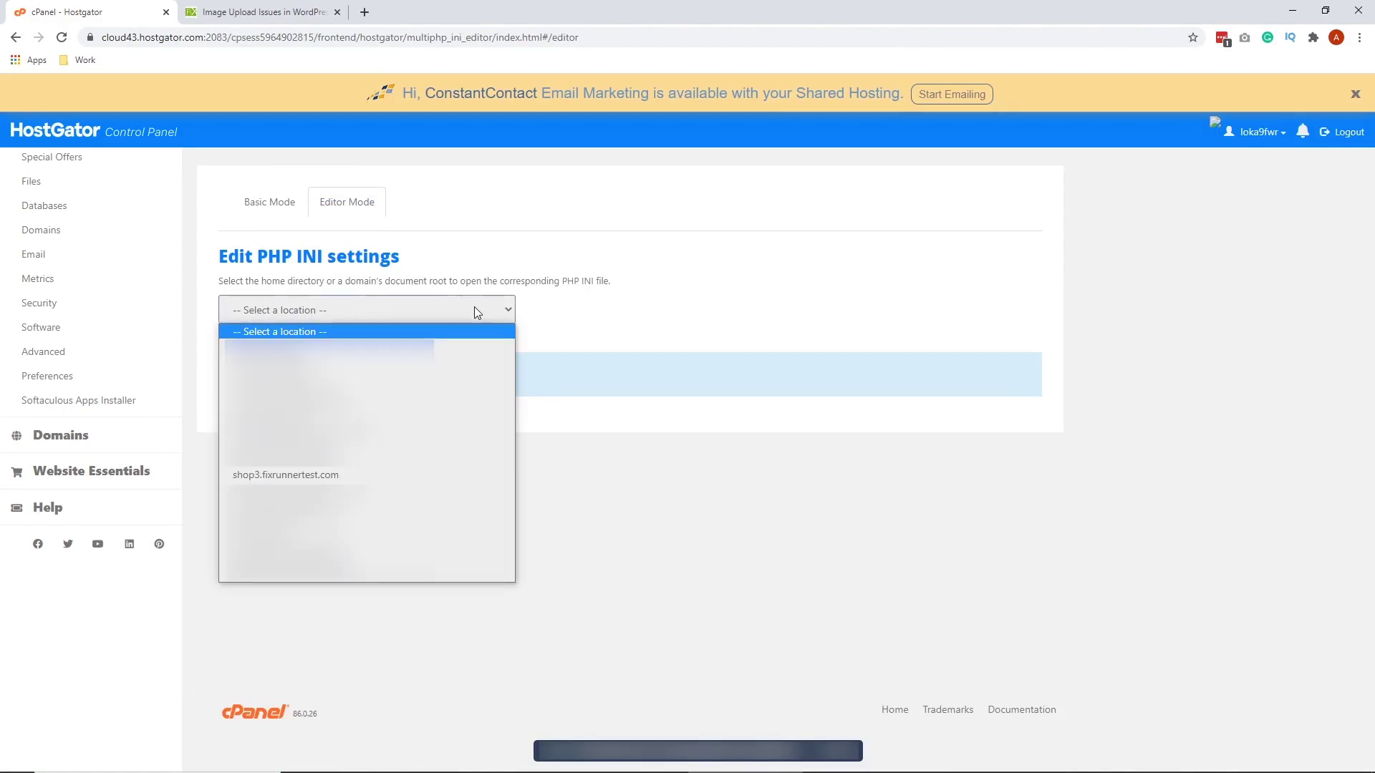
{"action": "left_click", "coordinate": [335, 461]}
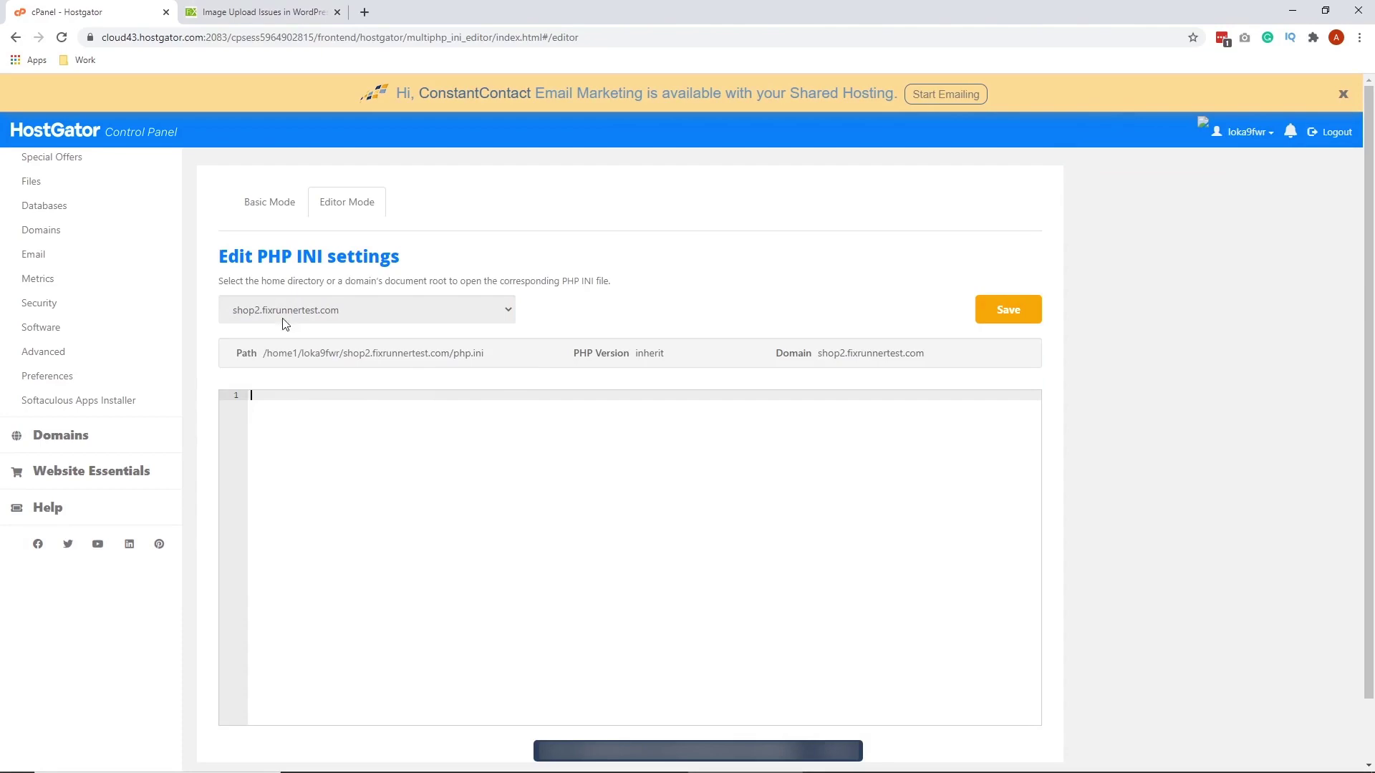
Copy the three php.ini setting lines from the FixRunner article into the editor
{"action": "left_click", "coordinate": [246, 12]}
{"action": "scroll", "coordinate": [719, 261], "scroll_direction": "up", "scroll_amount": 2}
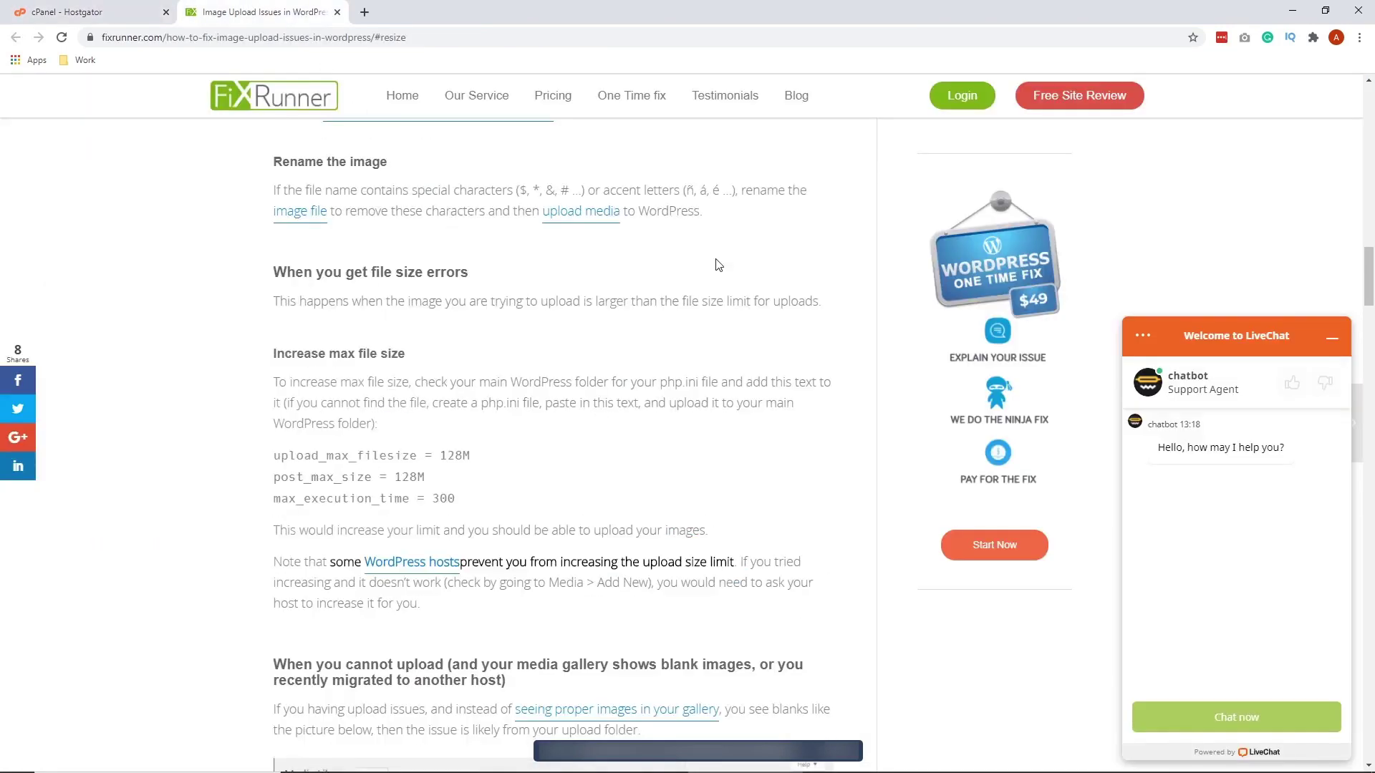
{"action": "scroll", "coordinate": [718, 261], "scroll_direction": "down", "scroll_amount": 3}
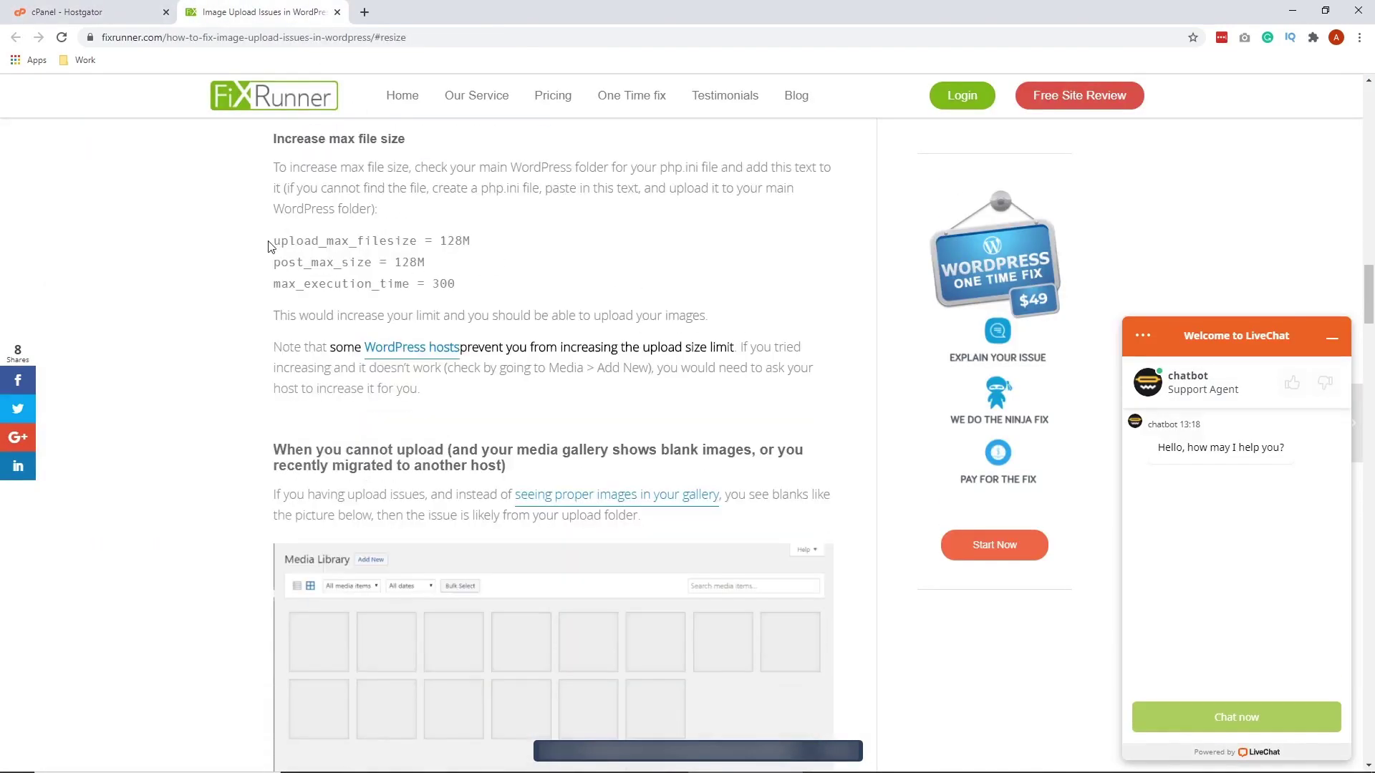
{"action": "left_click_drag", "start_coordinate": [275, 240], "coordinate": [464, 287]}
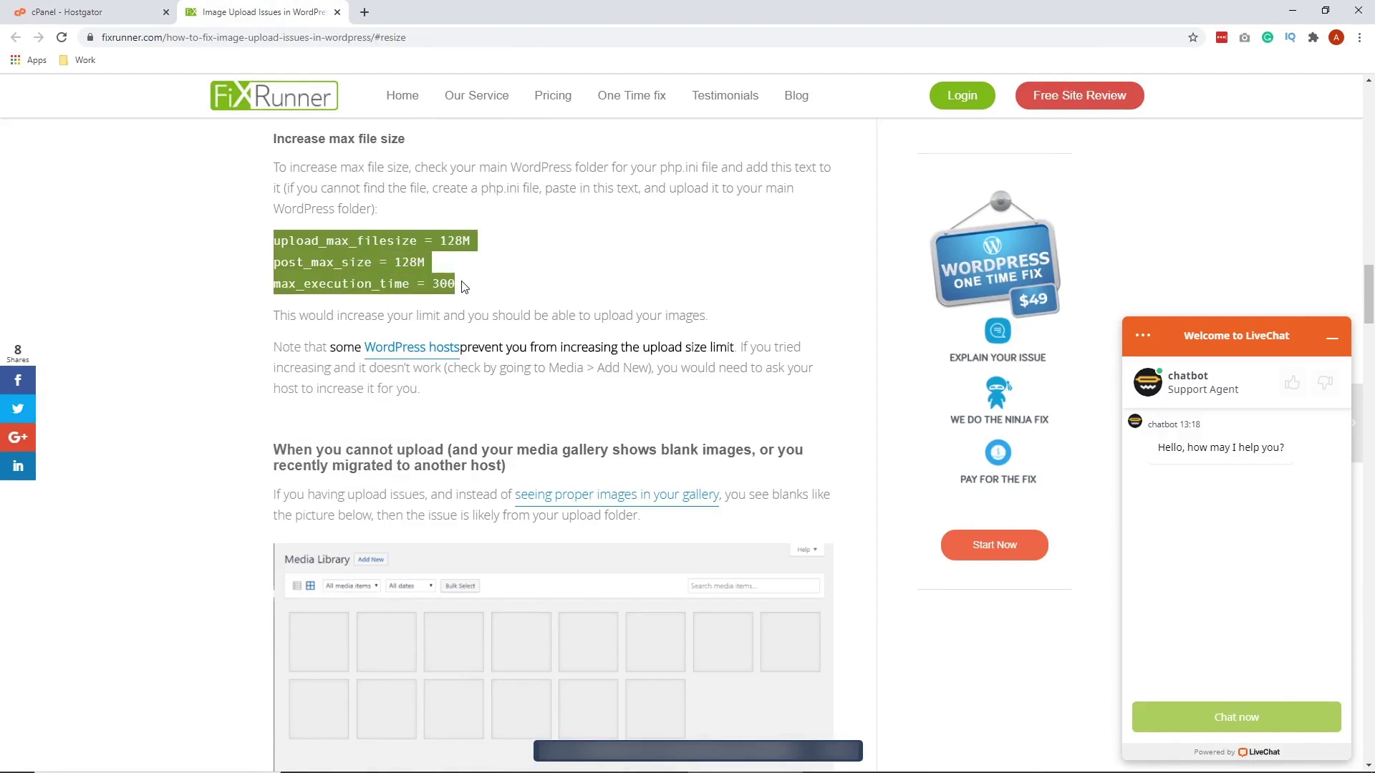
{"action": "right_click", "coordinate": [446, 285]}
{"action": "left_click", "coordinate": [538, 294]}
{"action": "left_click", "coordinate": [104, 7]}
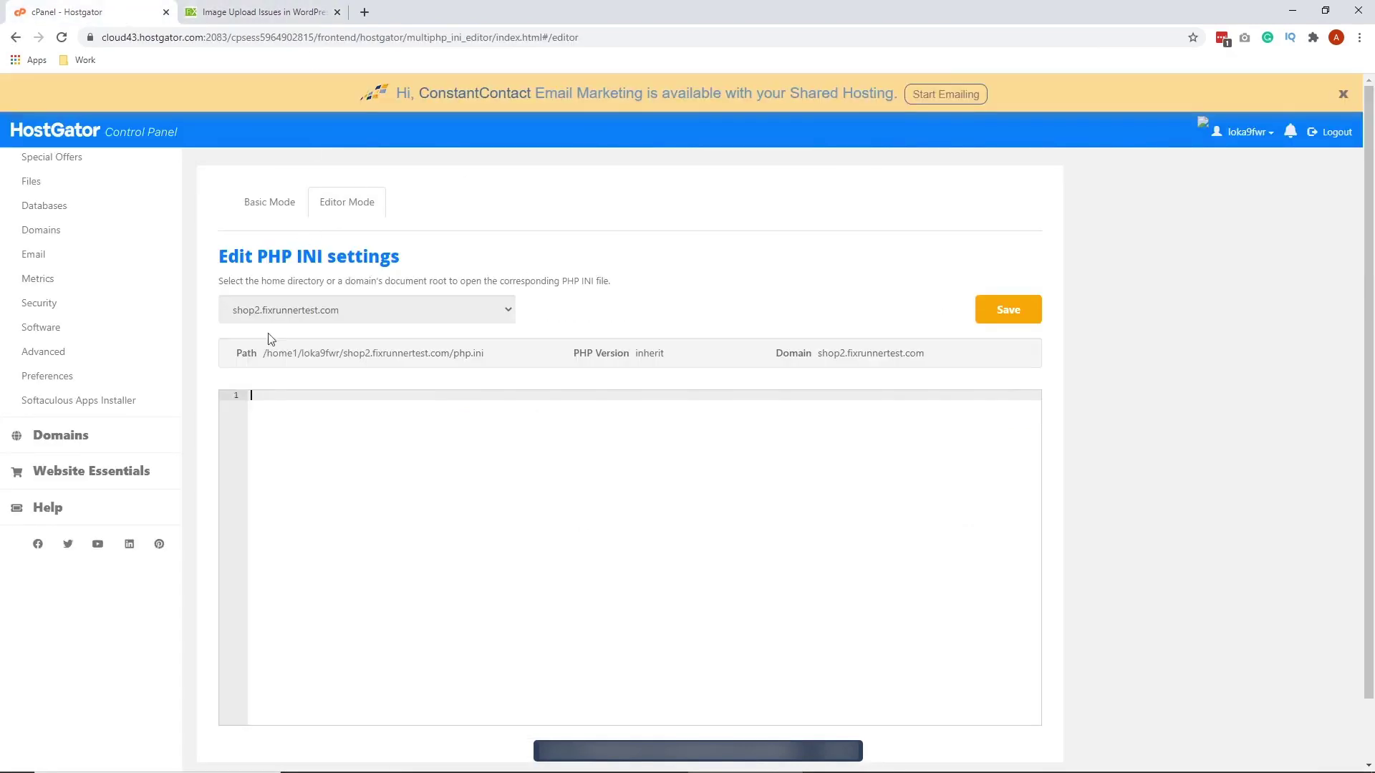
{"action": "right_click", "coordinate": [280, 397]}
{"action": "left_click", "coordinate": [347, 506]}
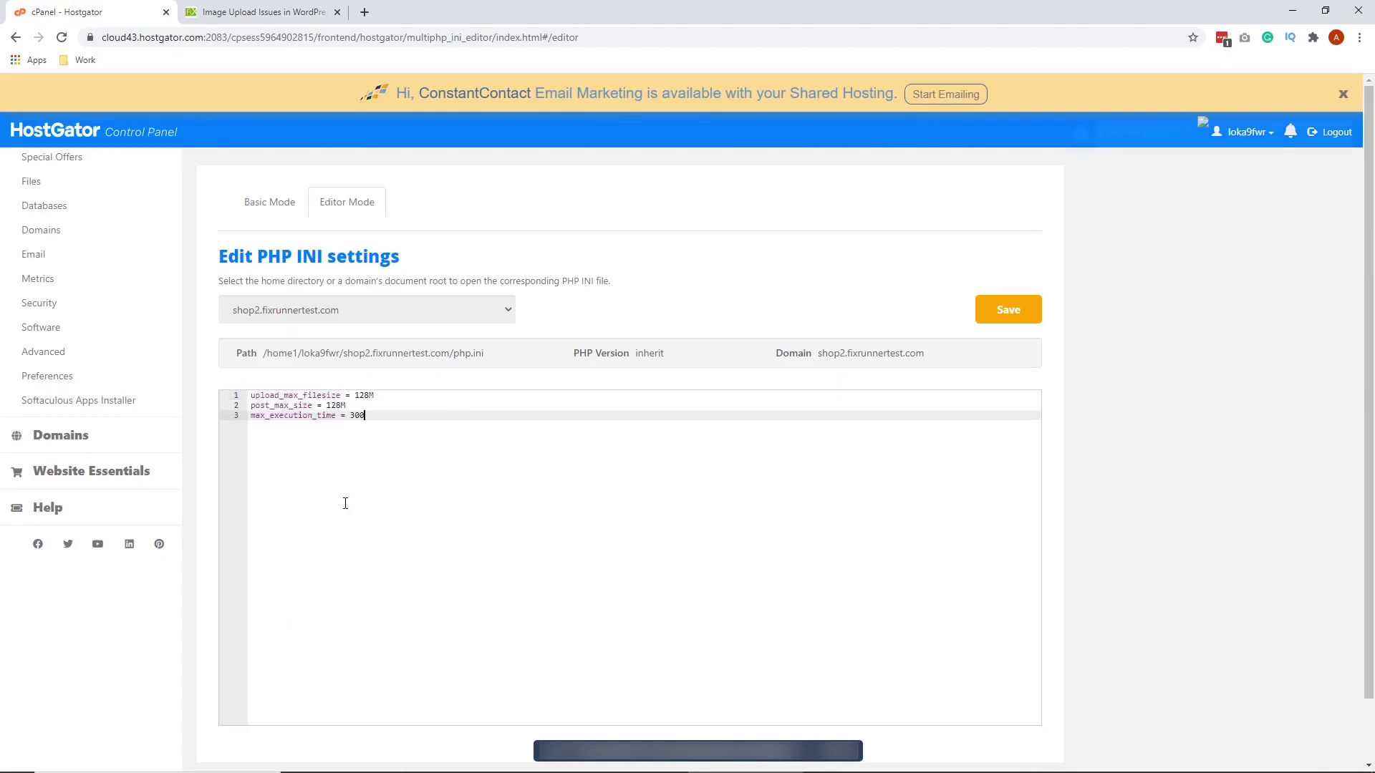
Verify upload_max_filesize 128M, post_max_size 128M, max_execution_time 300, and save
{"action": "left_click_drag", "start_coordinate": [375, 396], "coordinate": [356, 398]}
{"action": "left_click", "coordinate": [346, 406]}
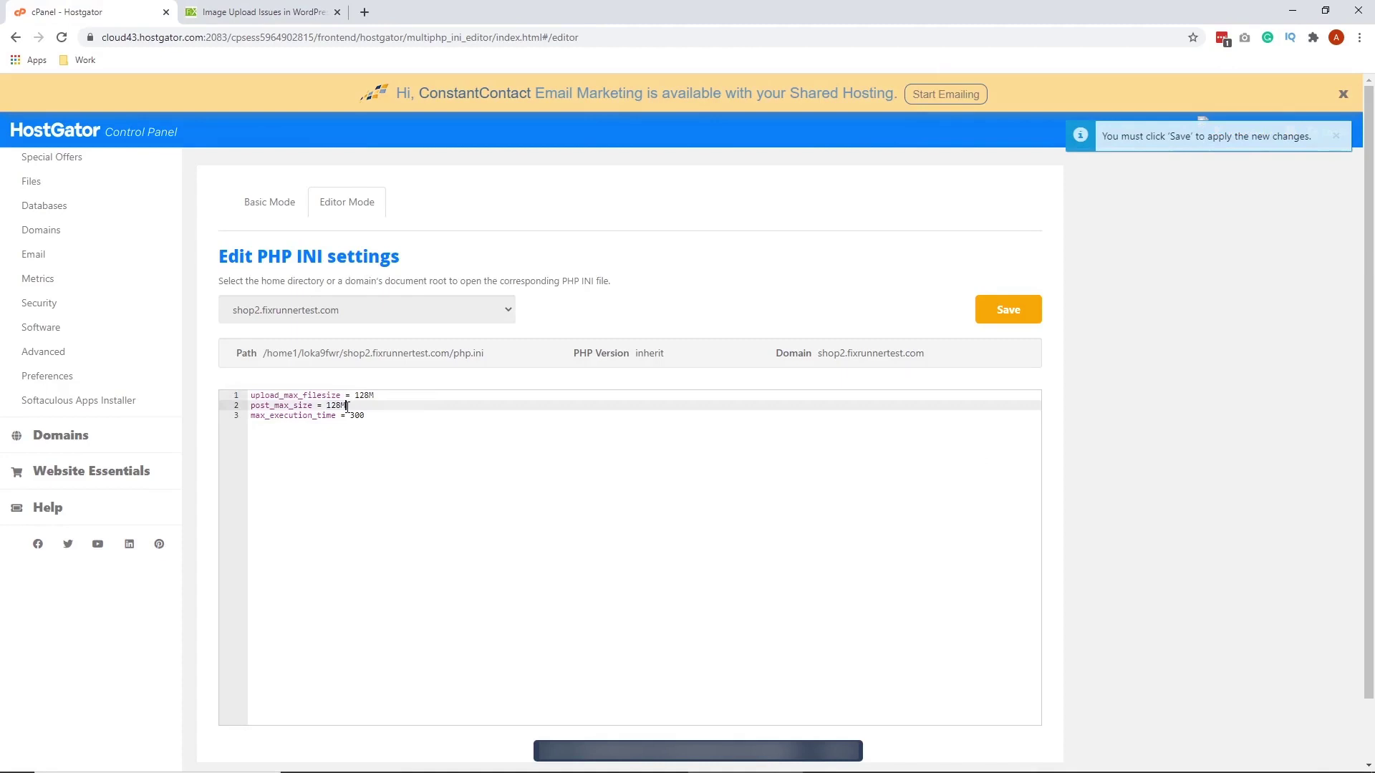
{"action": "left_click", "coordinate": [365, 416]}
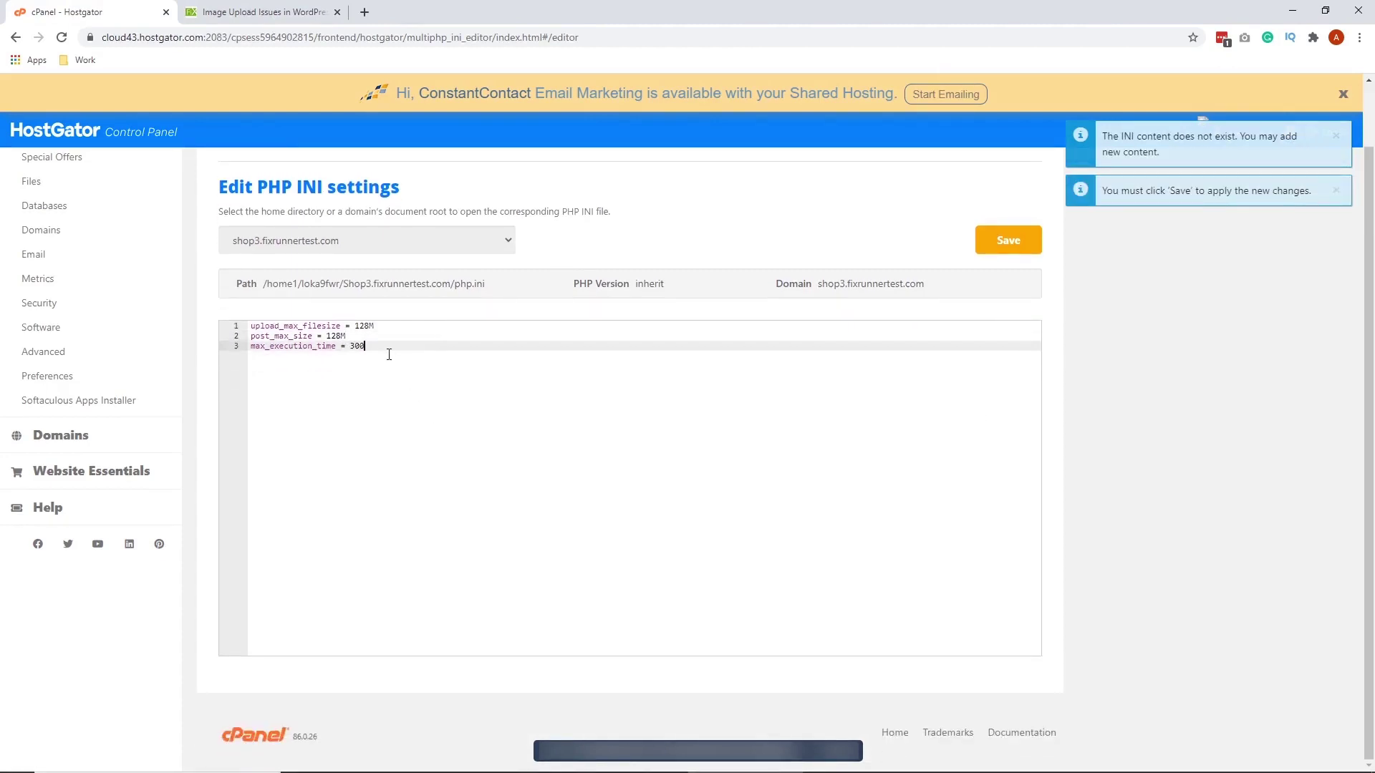
{"action": "key", "text": "Up"}
{"action": "key", "text": "Left"}
{"action": "key", "text": "Left"}
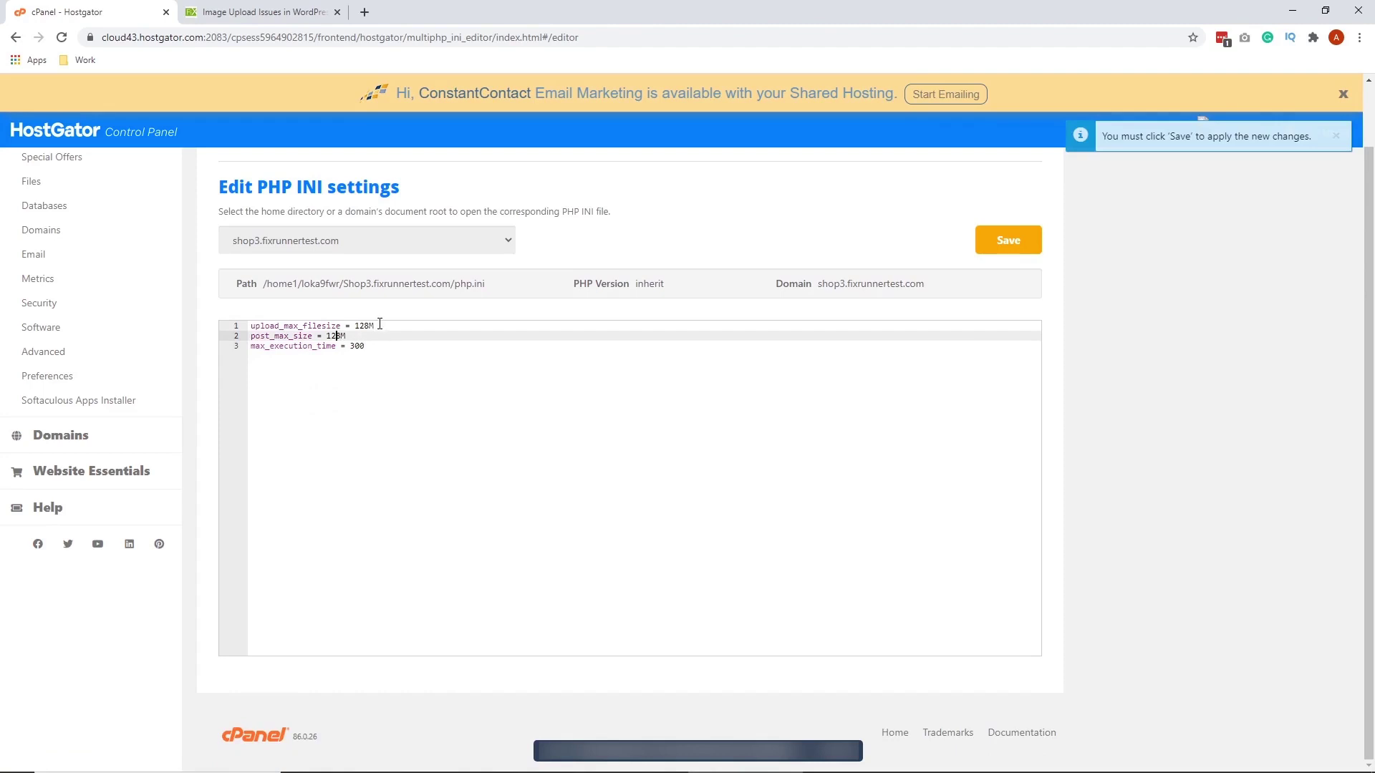
{"action": "left_click", "coordinate": [376, 326]}
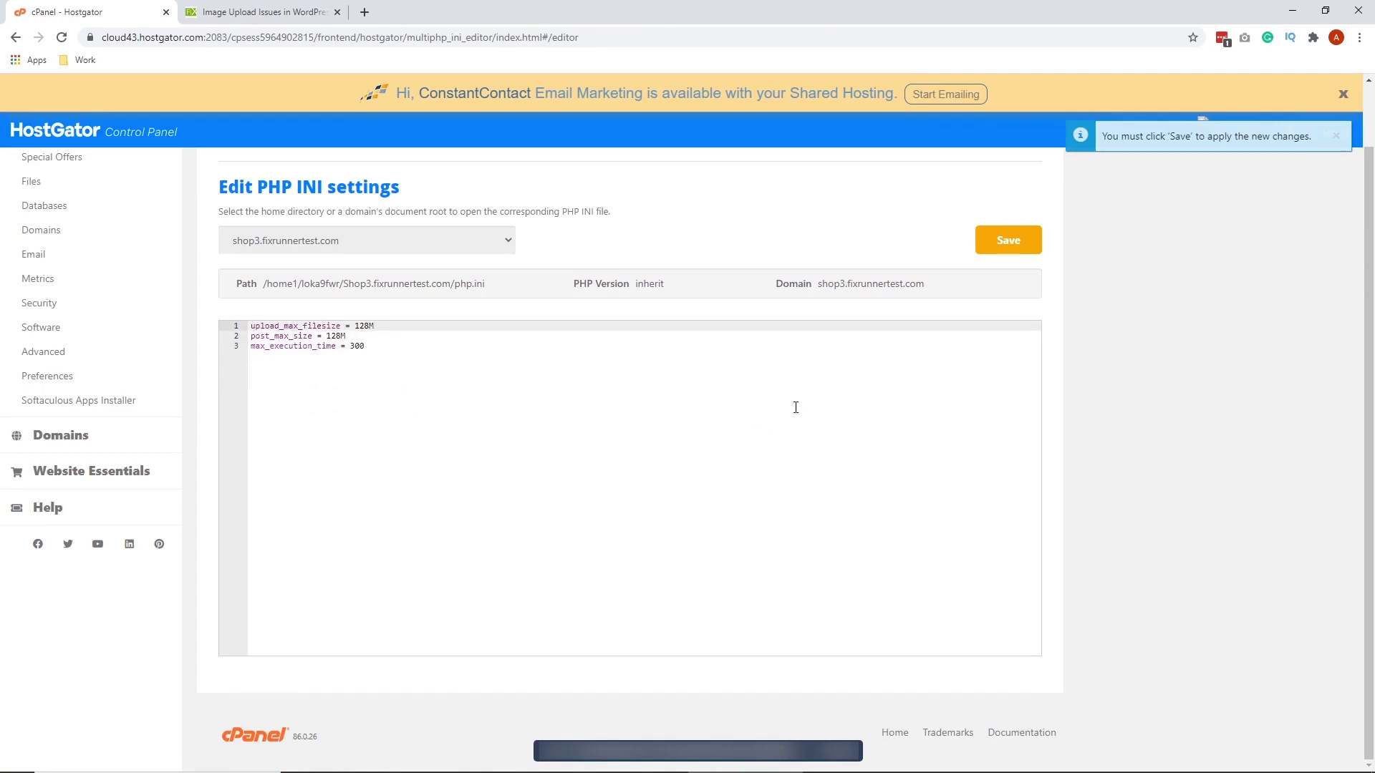
{"action": "left_click", "coordinate": [1005, 244]}
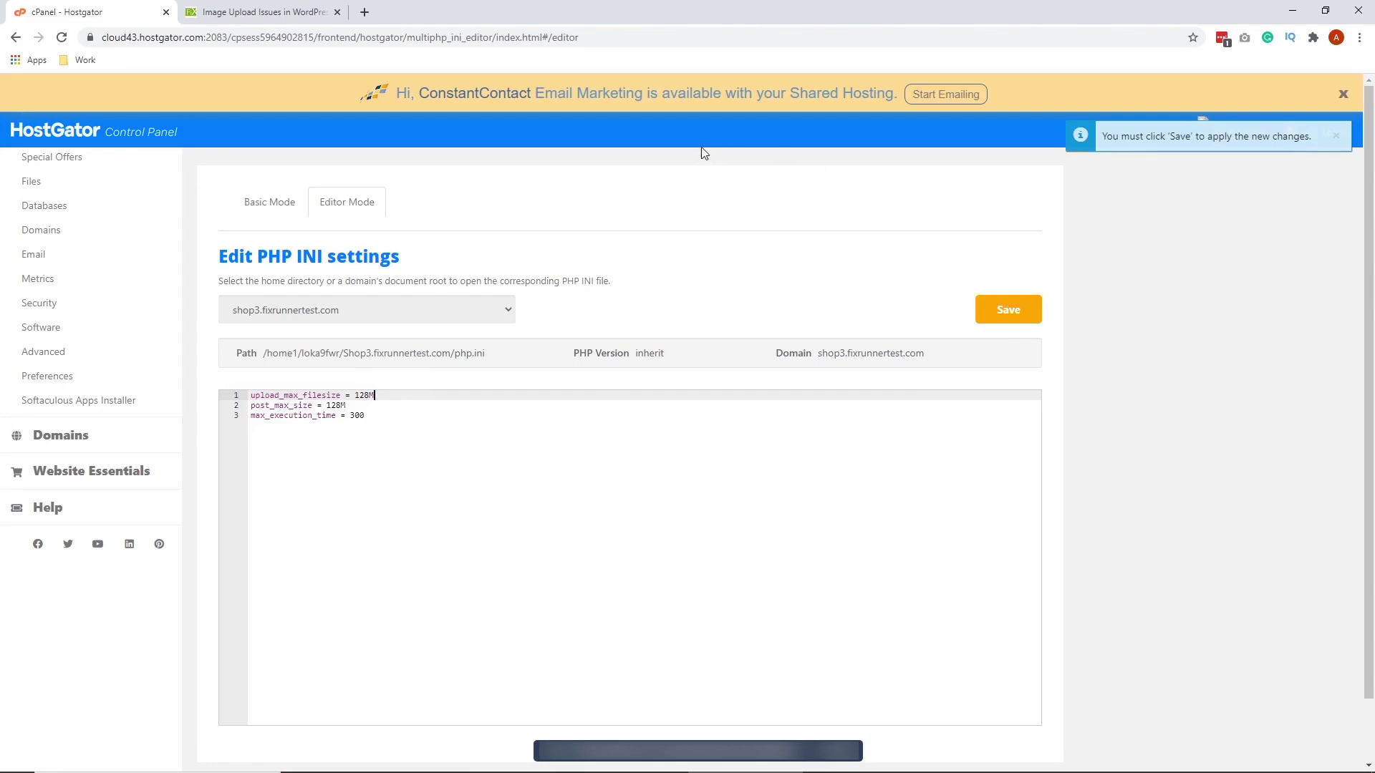
Go back to the cPanel home page and launch File Manager from the Files section
{"action": "left_click", "coordinate": [52, 136]}
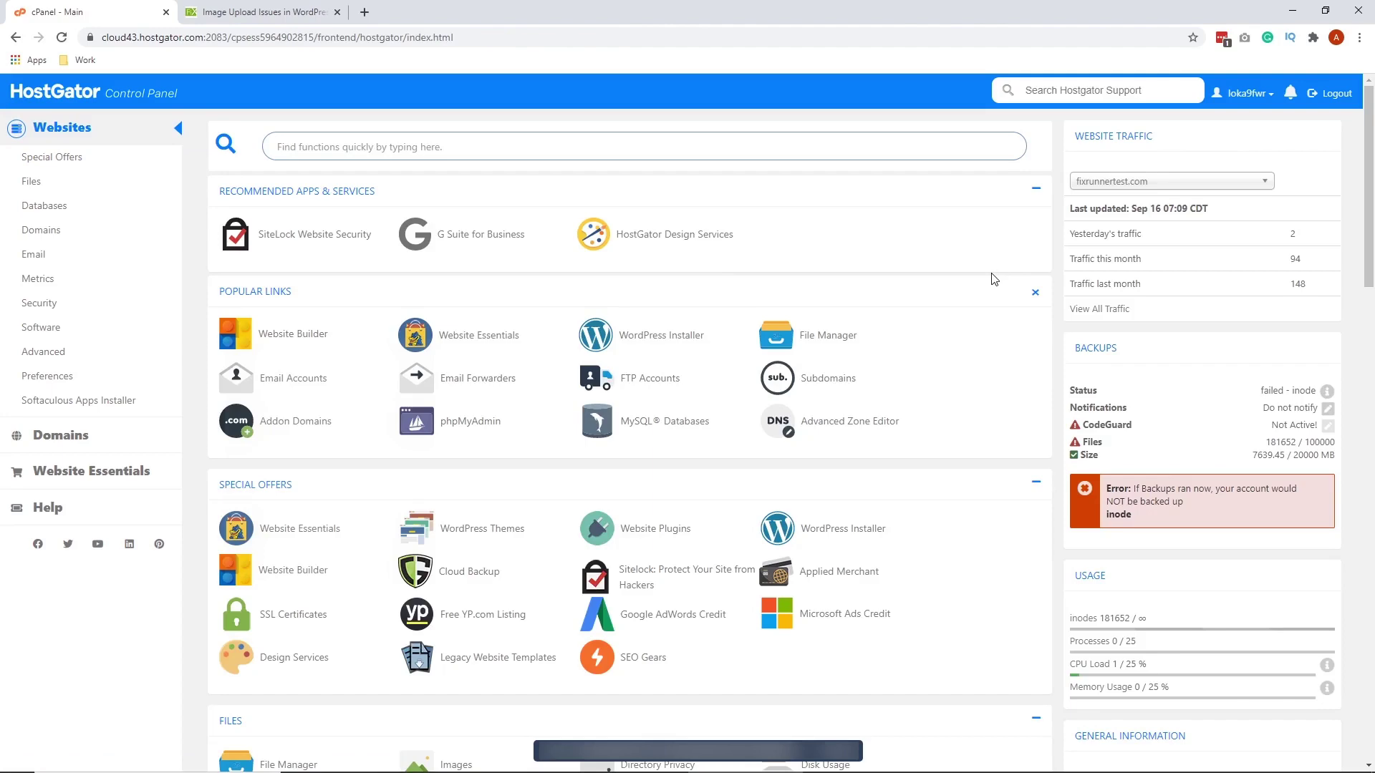
{"action": "scroll", "coordinate": [996, 275], "scroll_direction": "down", "scroll_amount": 5}
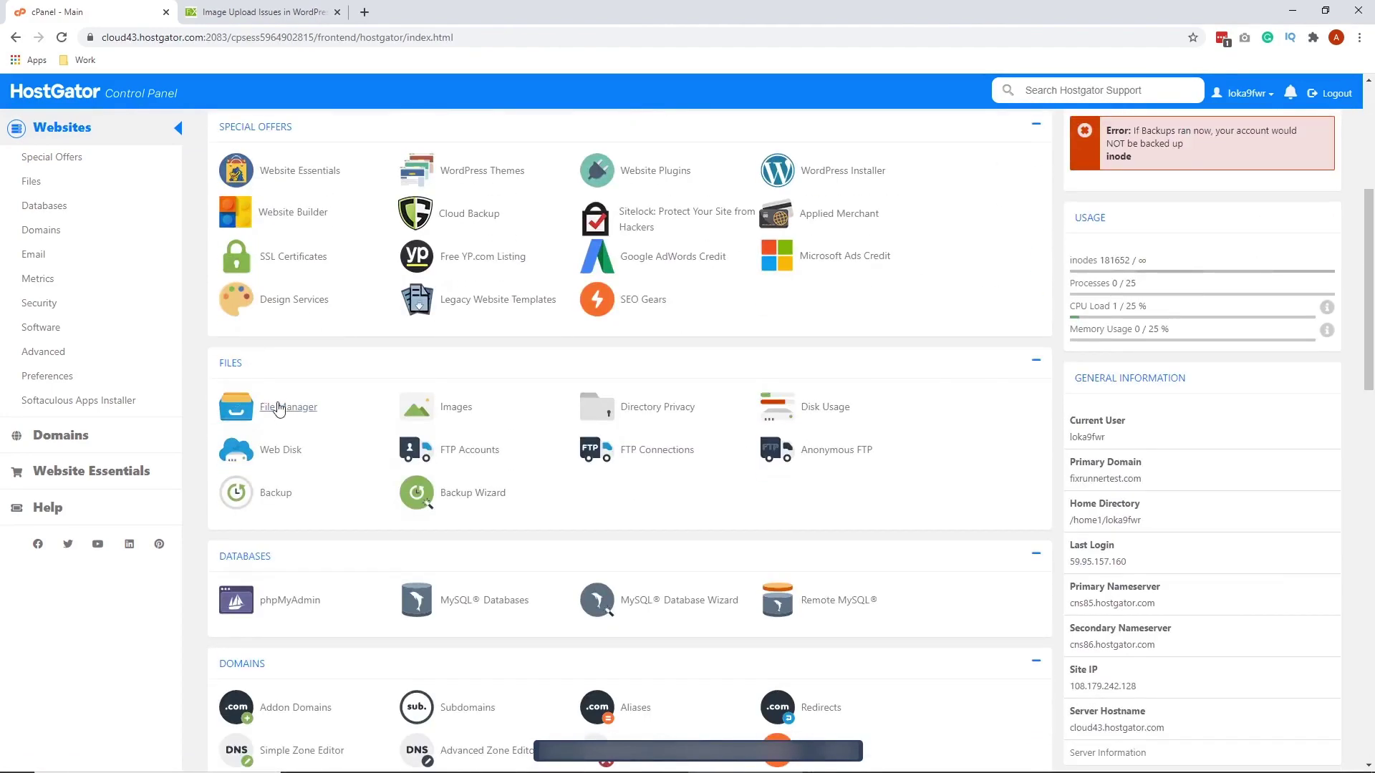
{"action": "left_click", "coordinate": [279, 407]}
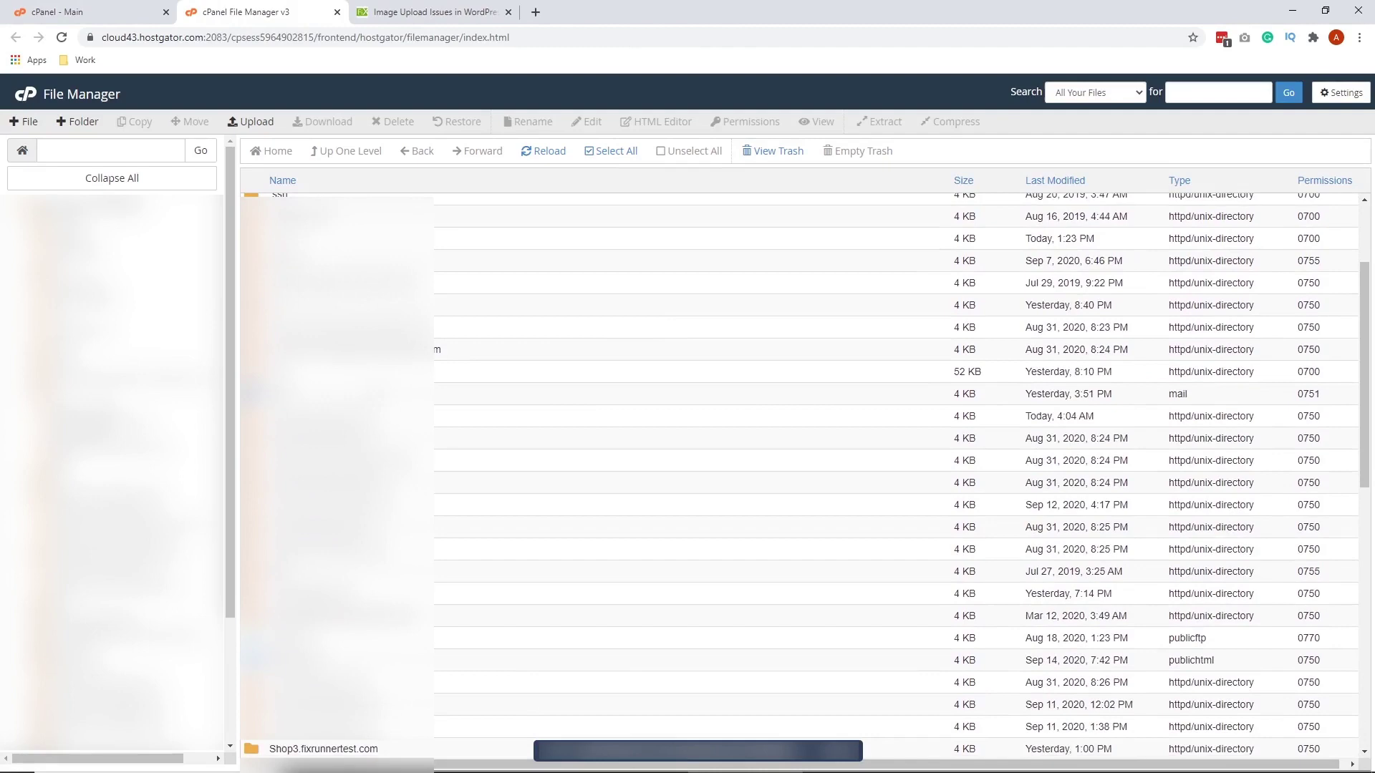
Open the Shop3.fixrunnertest.com folder, then its wp-admin folder, and browse its PHP files
{"action": "scroll", "coordinate": [799, 472], "scroll_direction": "down", "scroll_amount": 1}
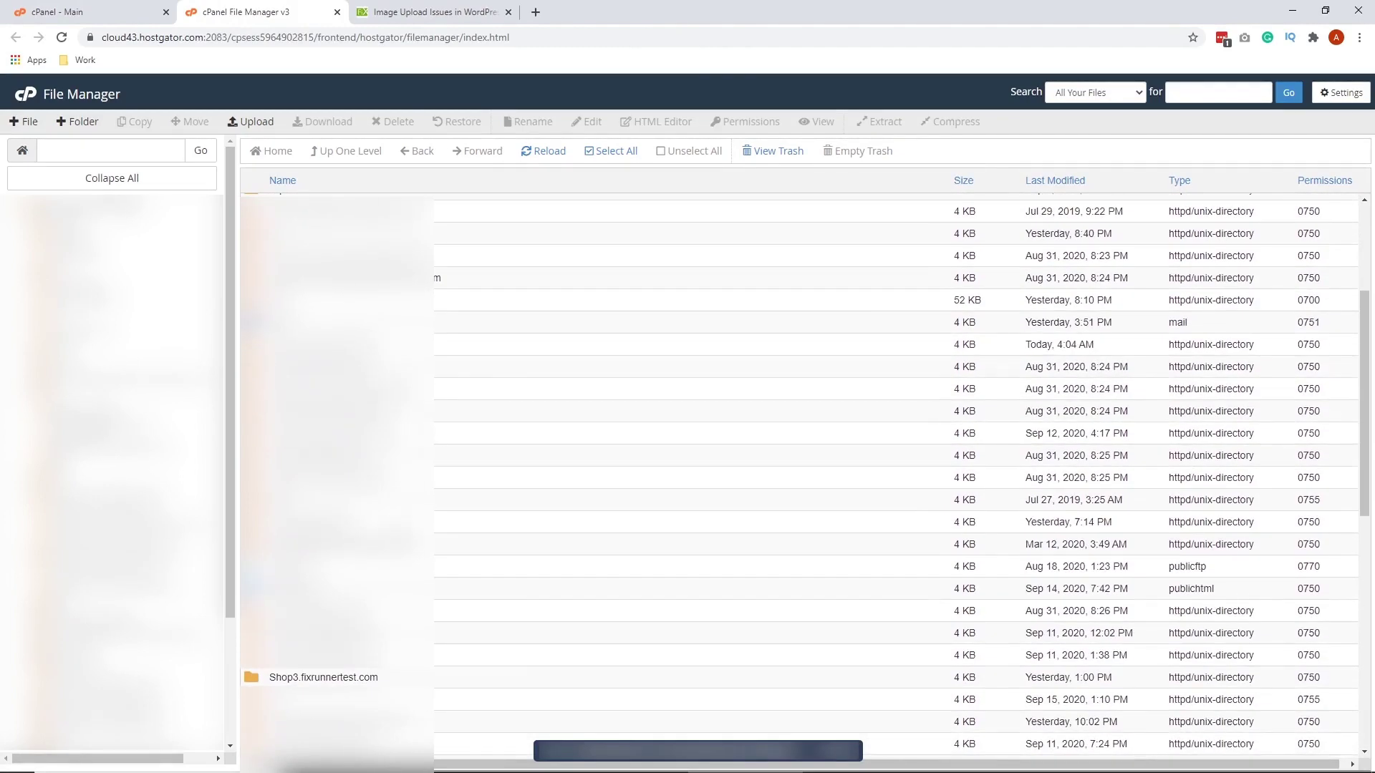
{"action": "scroll", "coordinate": [391, 530], "scroll_direction": "down", "scroll_amount": 2}
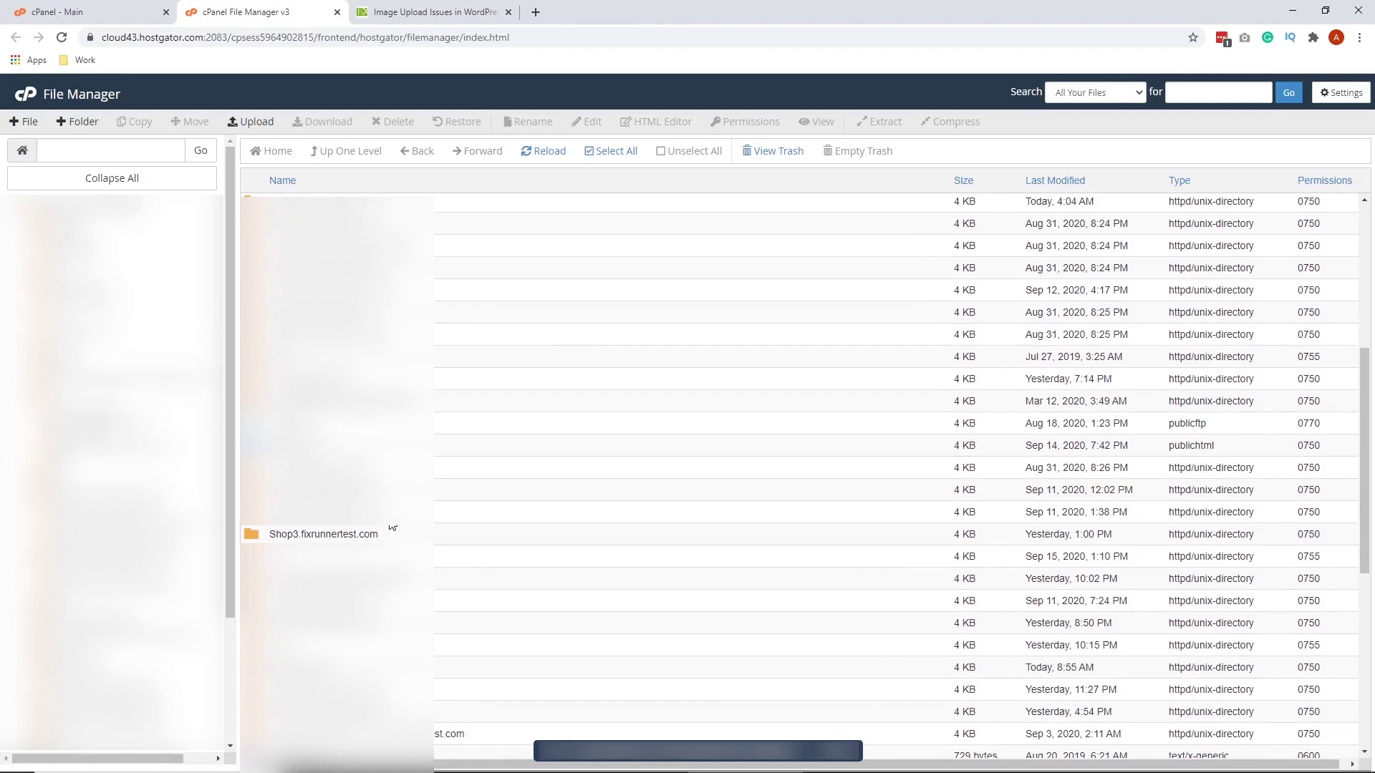
{"action": "left_click", "coordinate": [285, 537]}
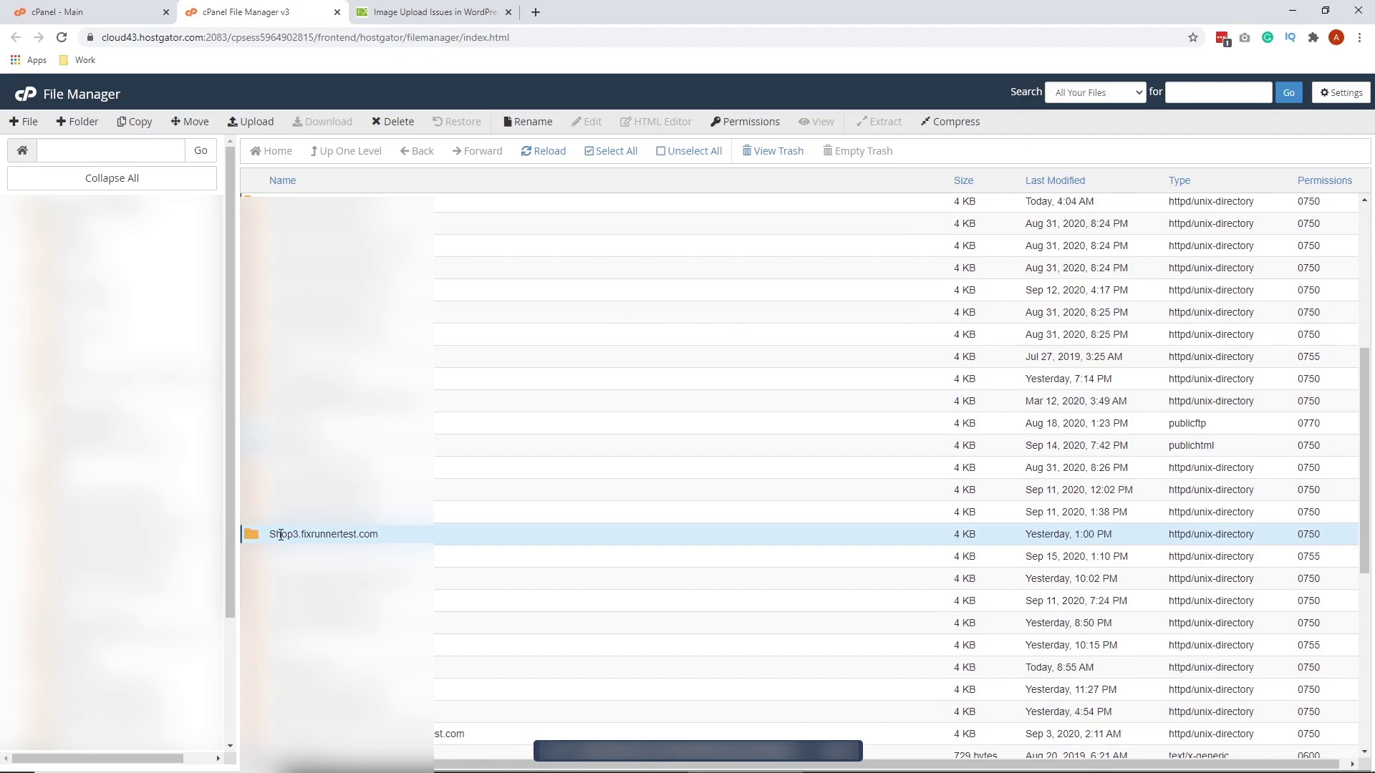
{"action": "double_click", "coordinate": [286, 444]}
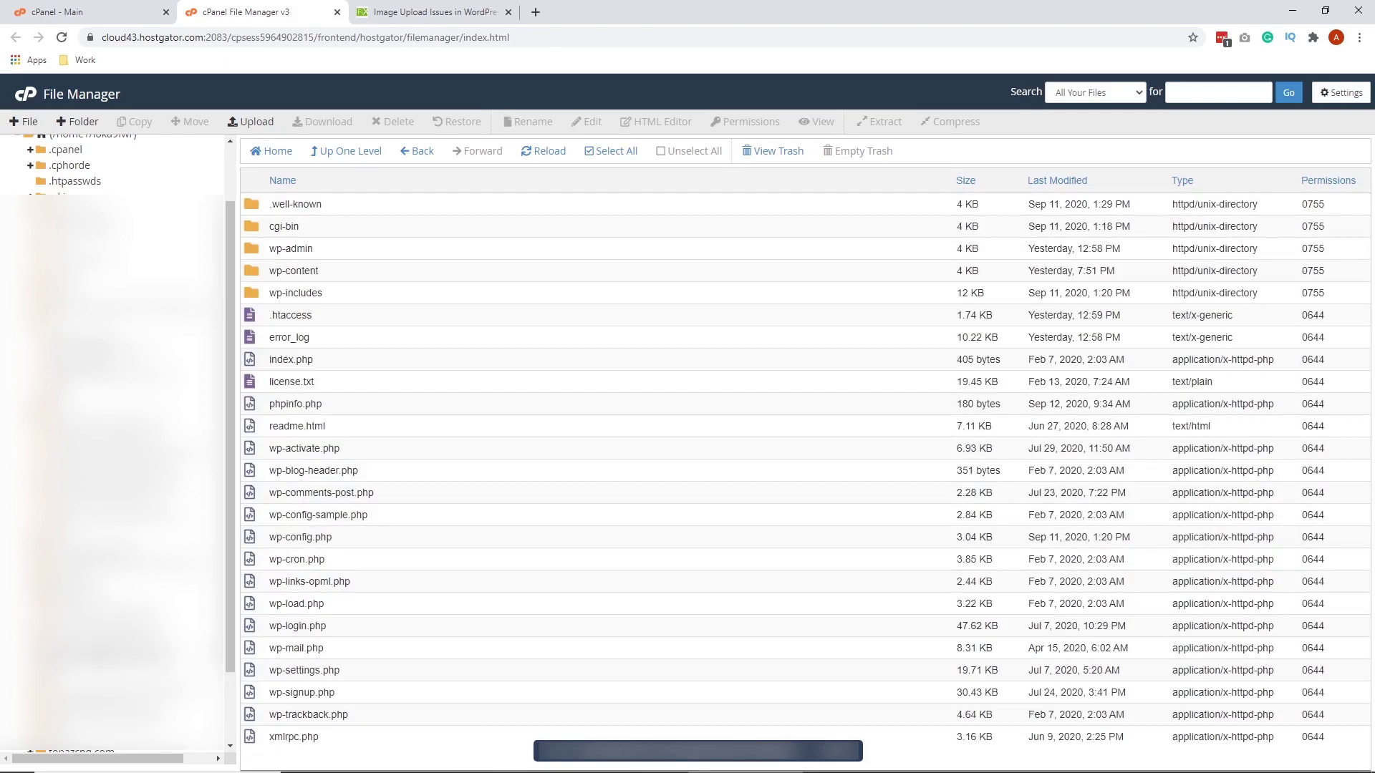
{"action": "left_click", "coordinate": [306, 252]}
{"action": "double_click", "coordinate": [306, 250]}
{"action": "scroll", "coordinate": [520, 369], "scroll_direction": "down", "scroll_amount": 3}
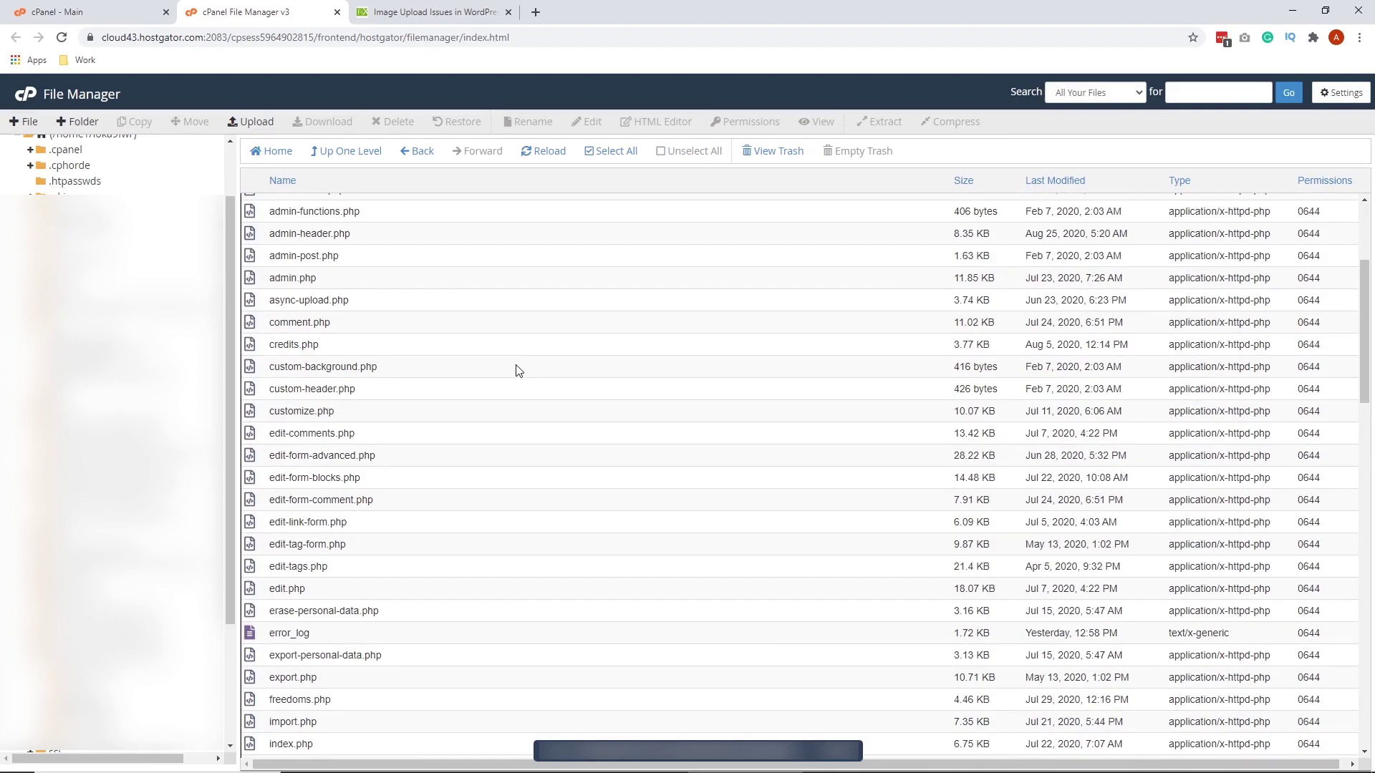
{"action": "scroll", "coordinate": [519, 371], "scroll_direction": "down", "scroll_amount": 4}
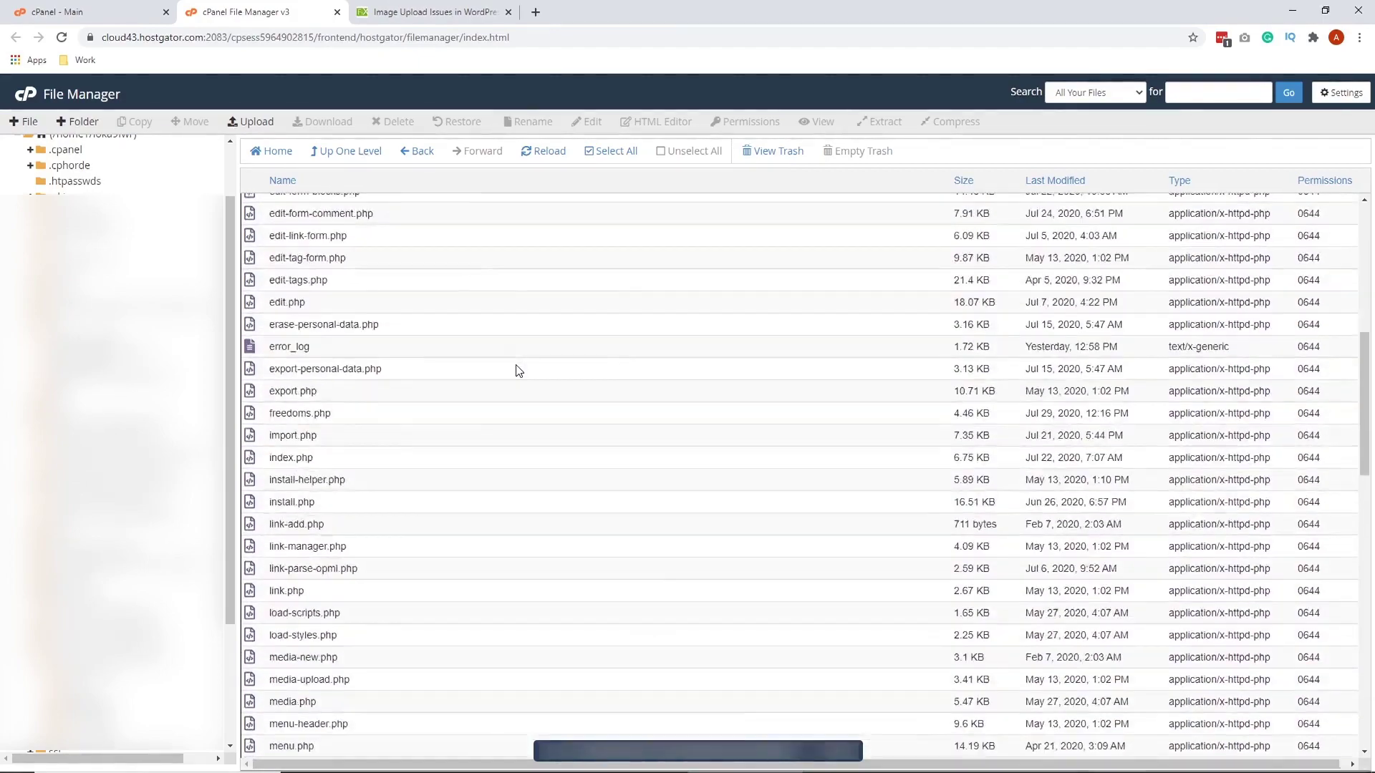
{"action": "scroll", "coordinate": [520, 370], "scroll_direction": "down", "scroll_amount": 10}
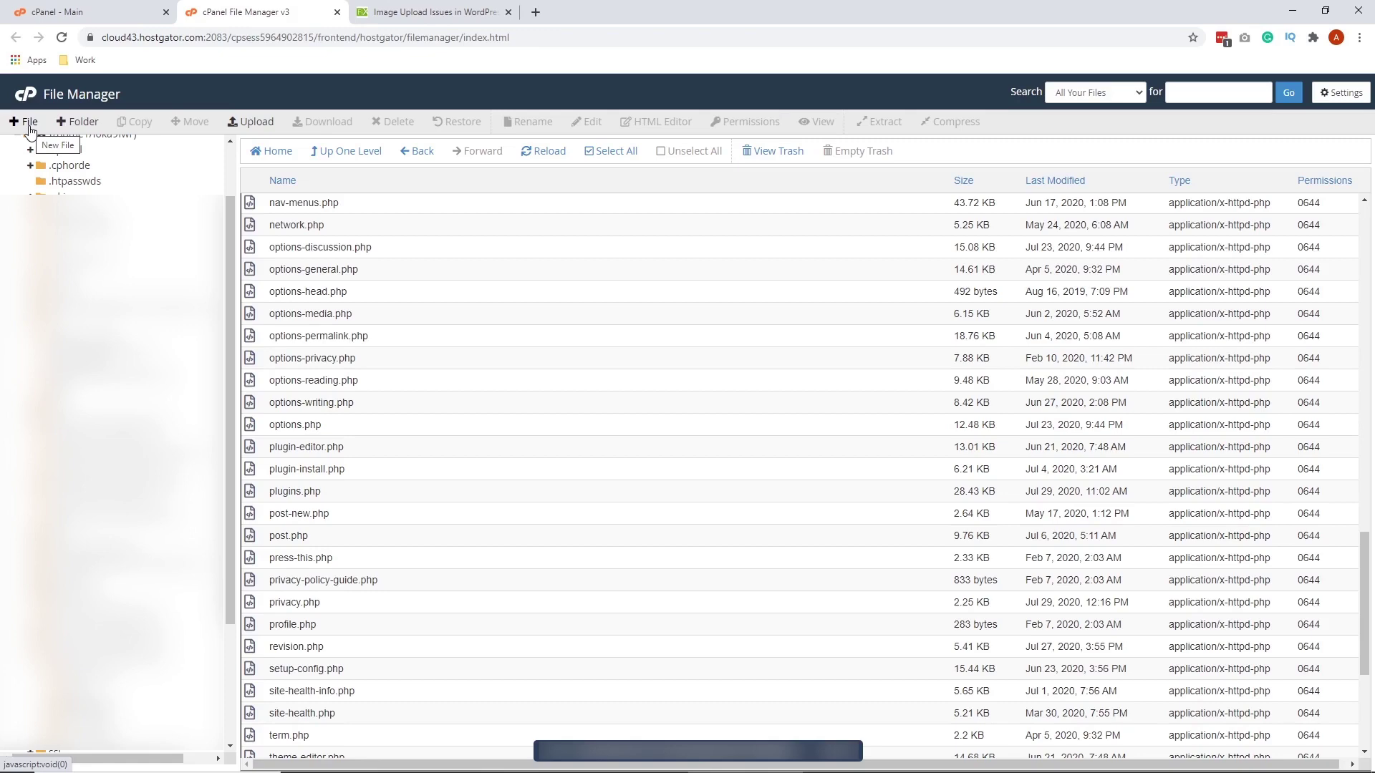
Create a new empty file named php.ini in wp-admin and select it
{"action": "left_click", "coordinate": [29, 122]}
{"action": "left_click", "coordinate": [670, 395]}
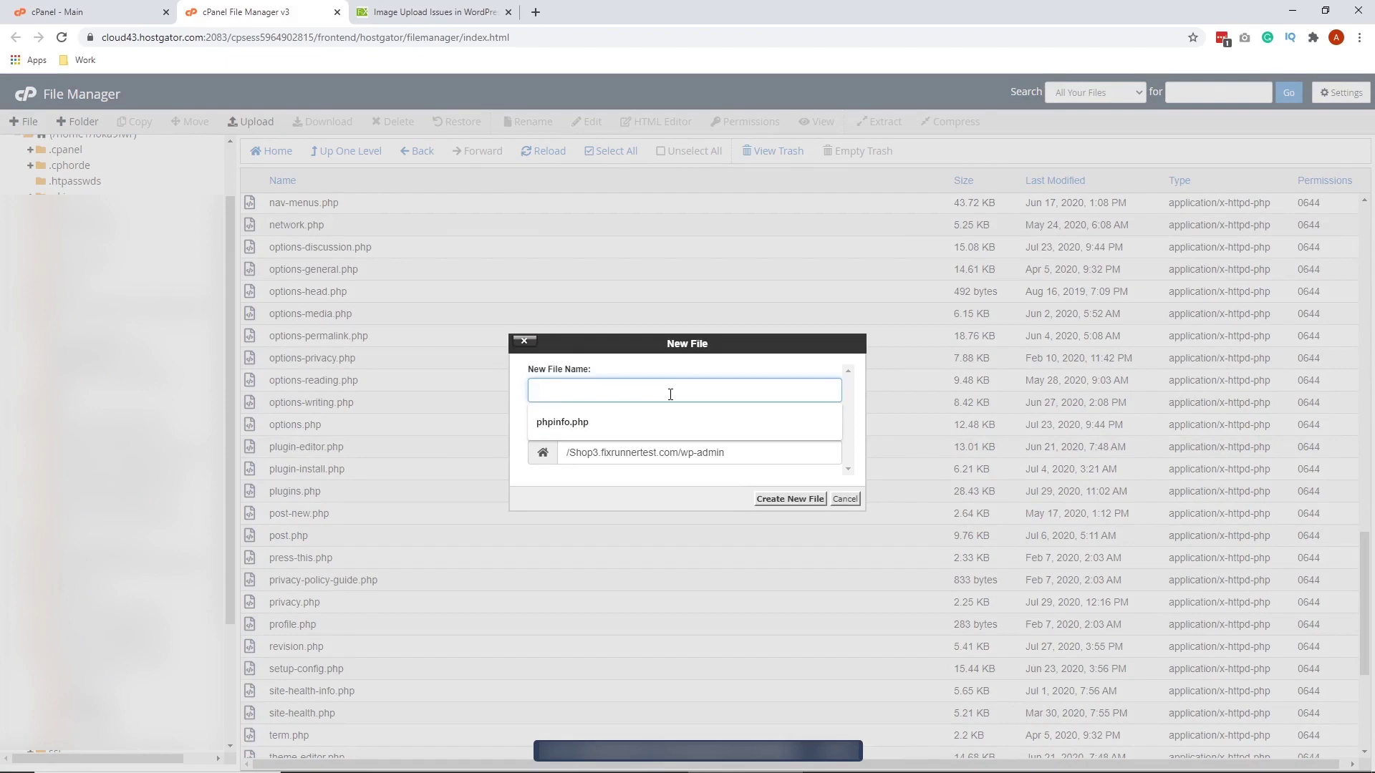
{"action": "type", "text": "php "}
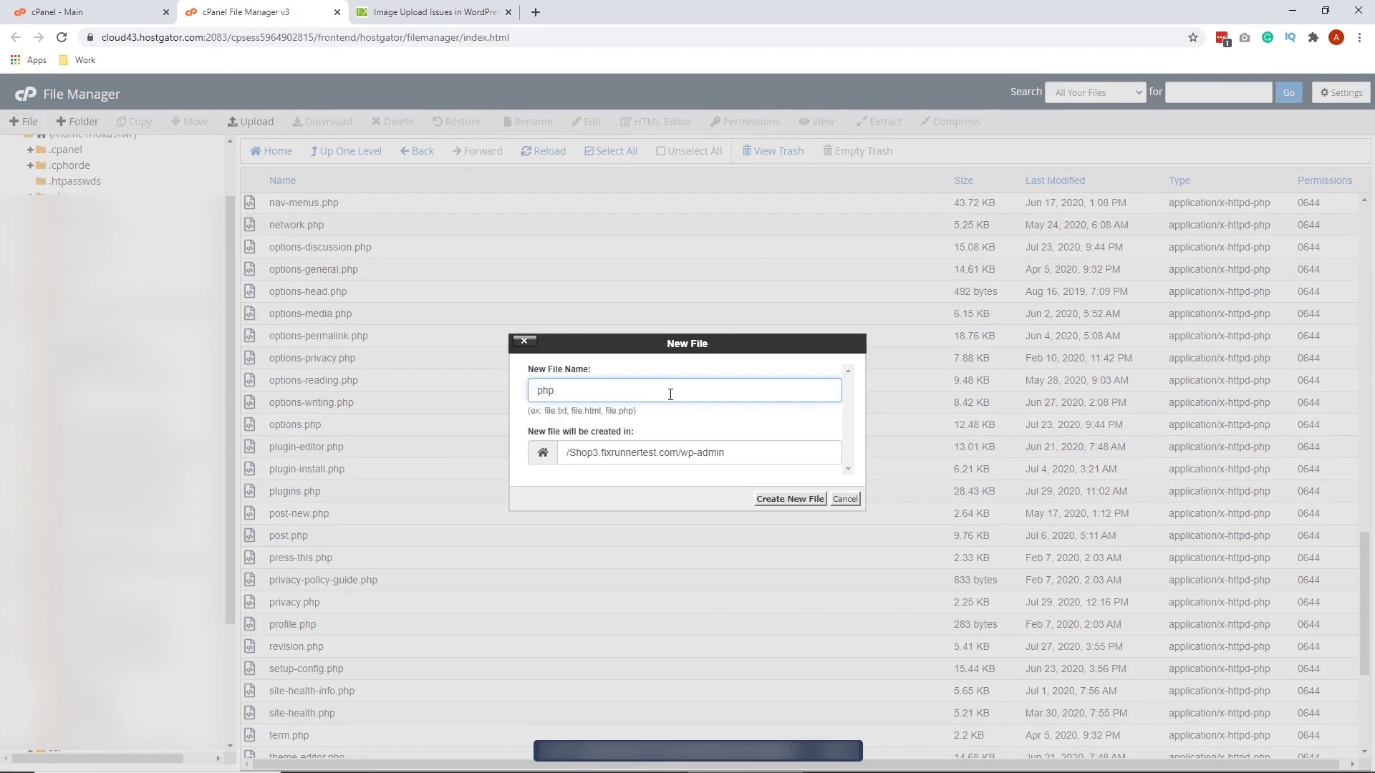
{"action": "type", "text": "ini"}
{"action": "left_click", "coordinate": [785, 499]}
{"action": "scroll", "coordinate": [645, 499], "scroll_direction": "up", "scroll_amount": 6}
{"action": "scroll", "coordinate": [518, 507], "scroll_direction": "down", "scroll_amount": 10}
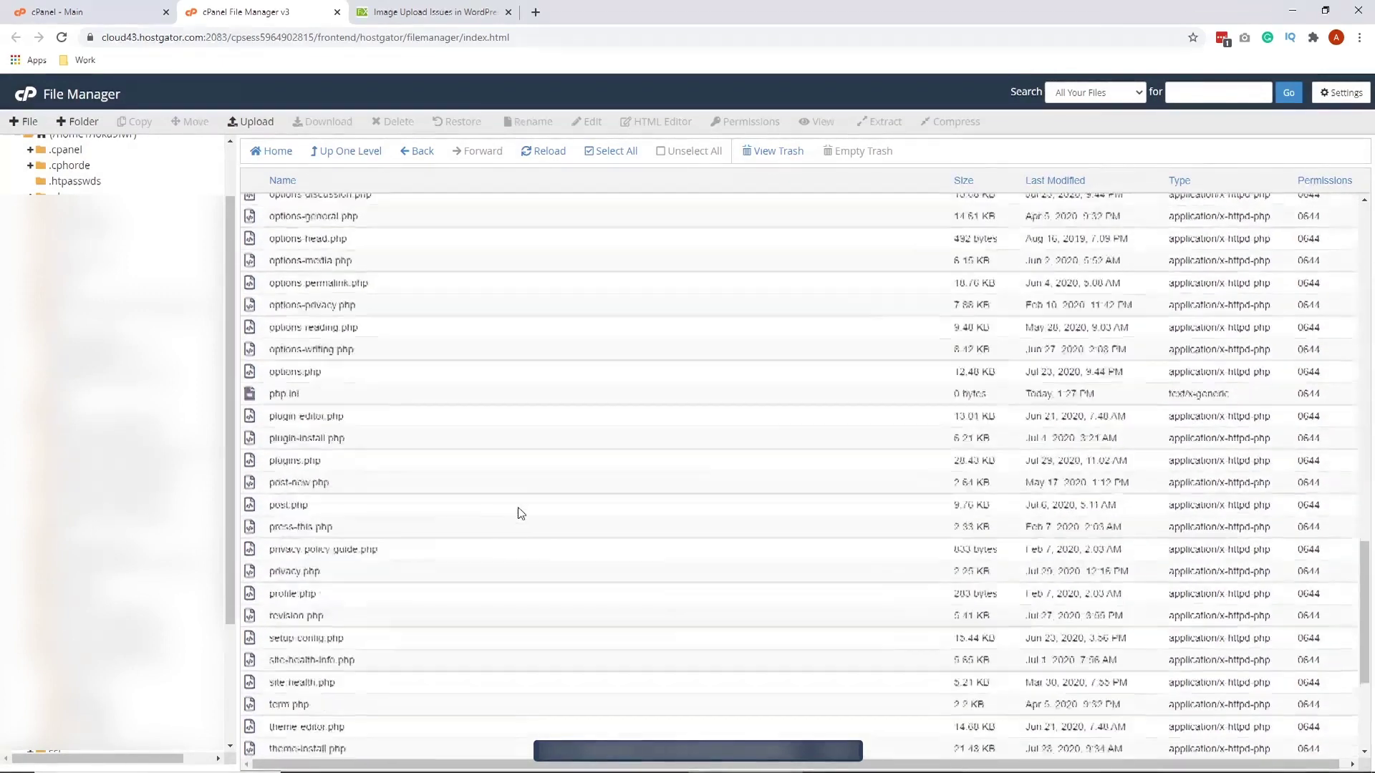
{"action": "scroll", "coordinate": [358, 312], "scroll_direction": "up", "scroll_amount": 3}
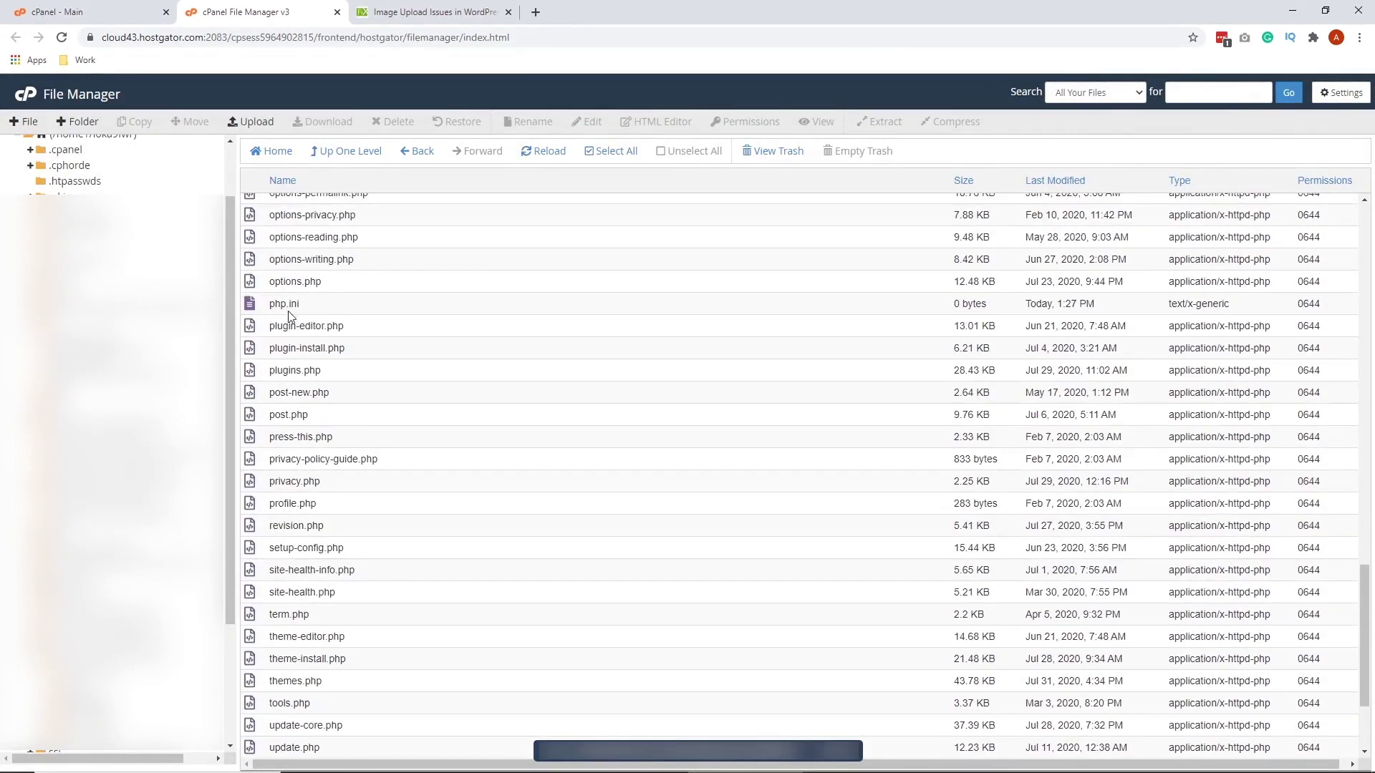
{"action": "left_click", "coordinate": [254, 306]}
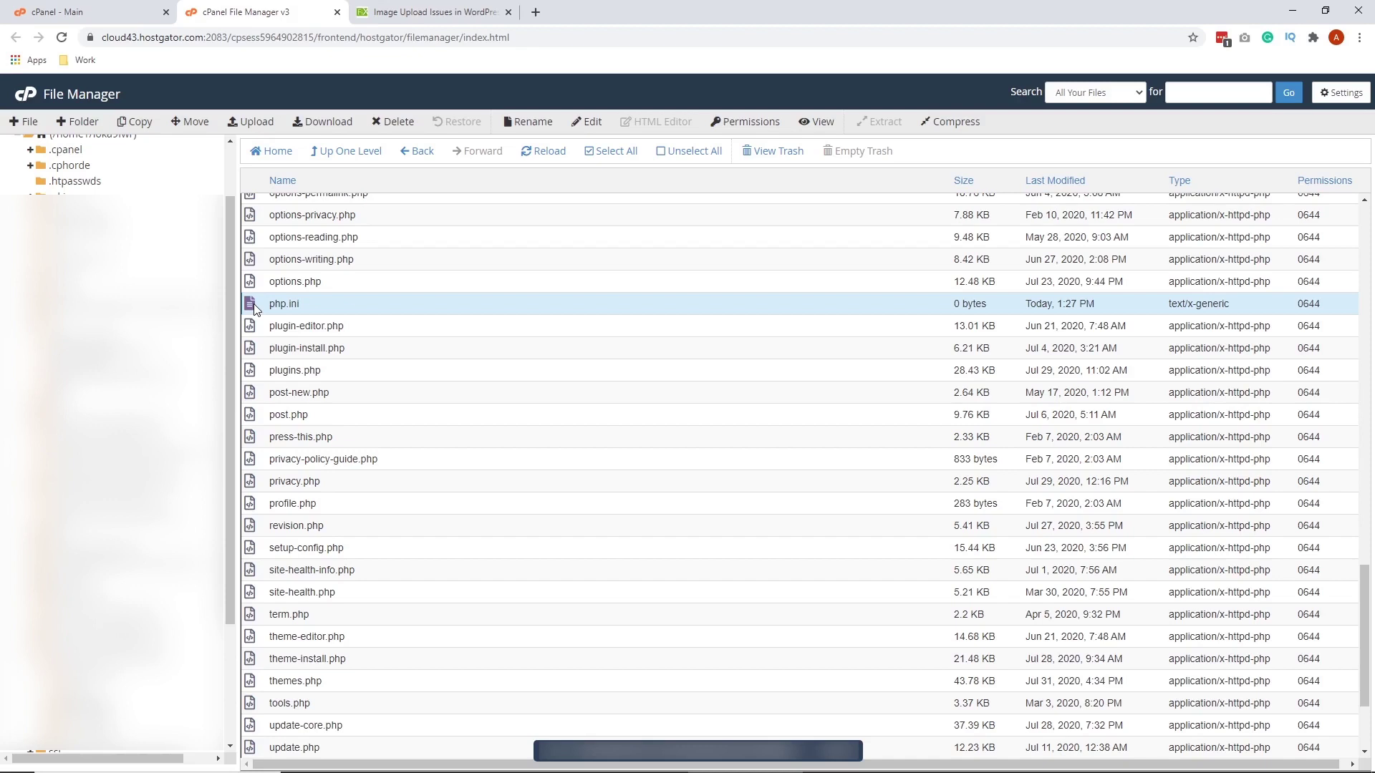
Open php.ini in the code editor and paste the three settings lines from the article
{"action": "right_click", "coordinate": [252, 302]}
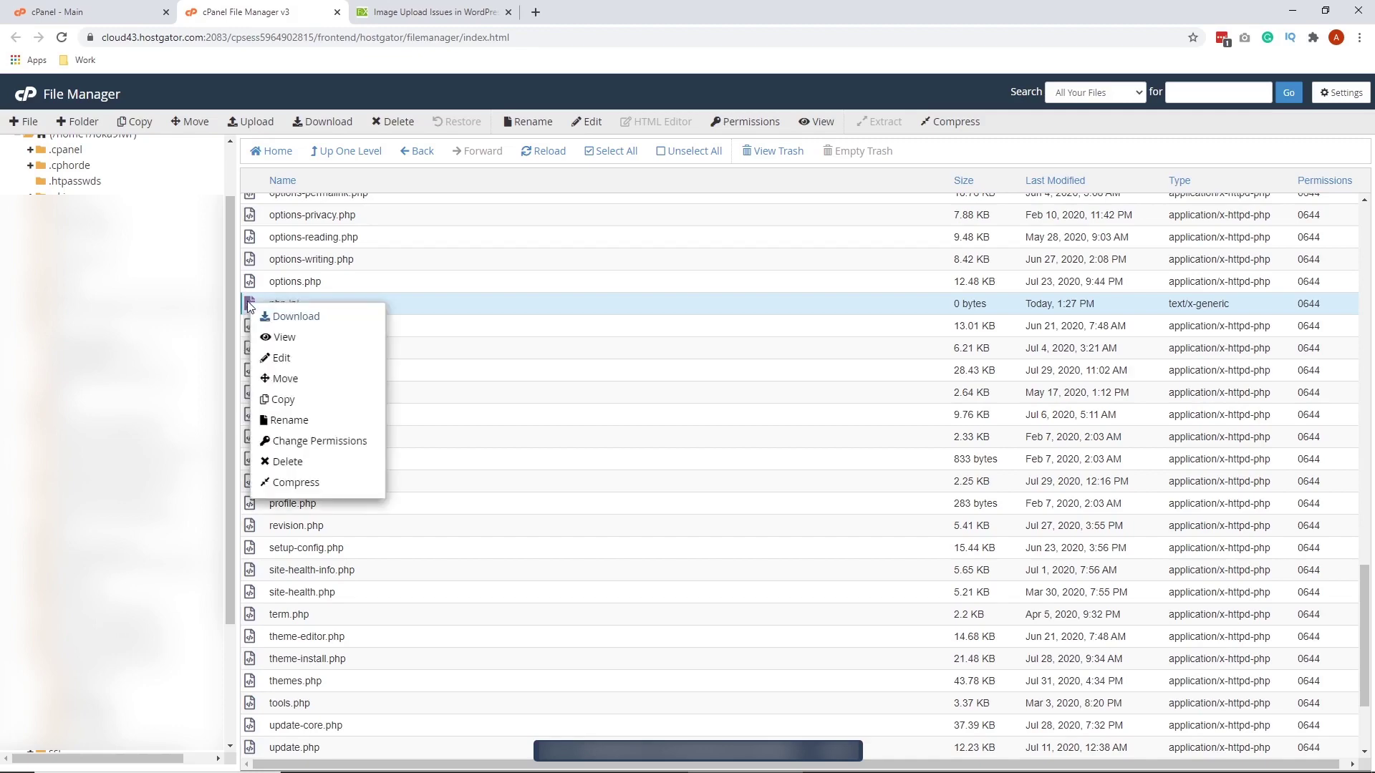
{"action": "left_click", "coordinate": [293, 360]}
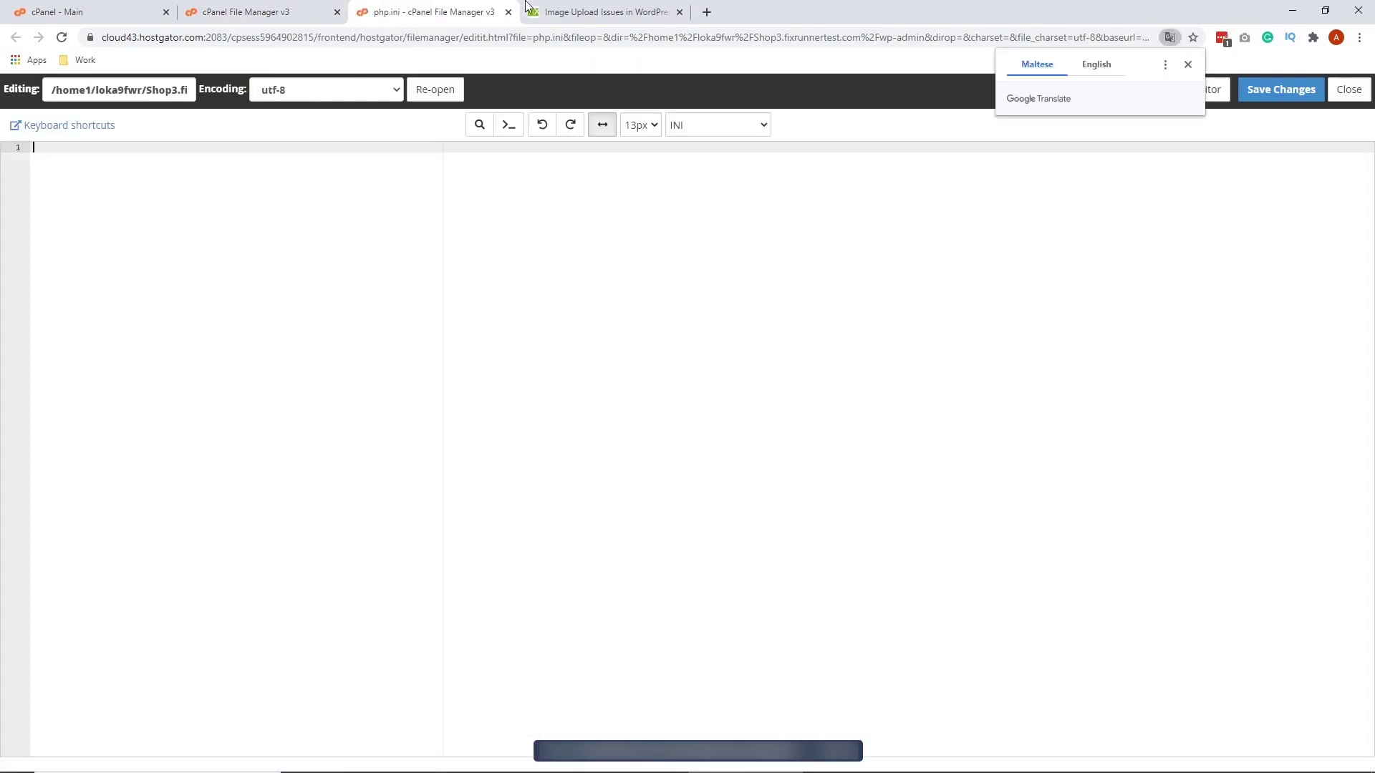
{"action": "left_click", "coordinate": [617, 12]}
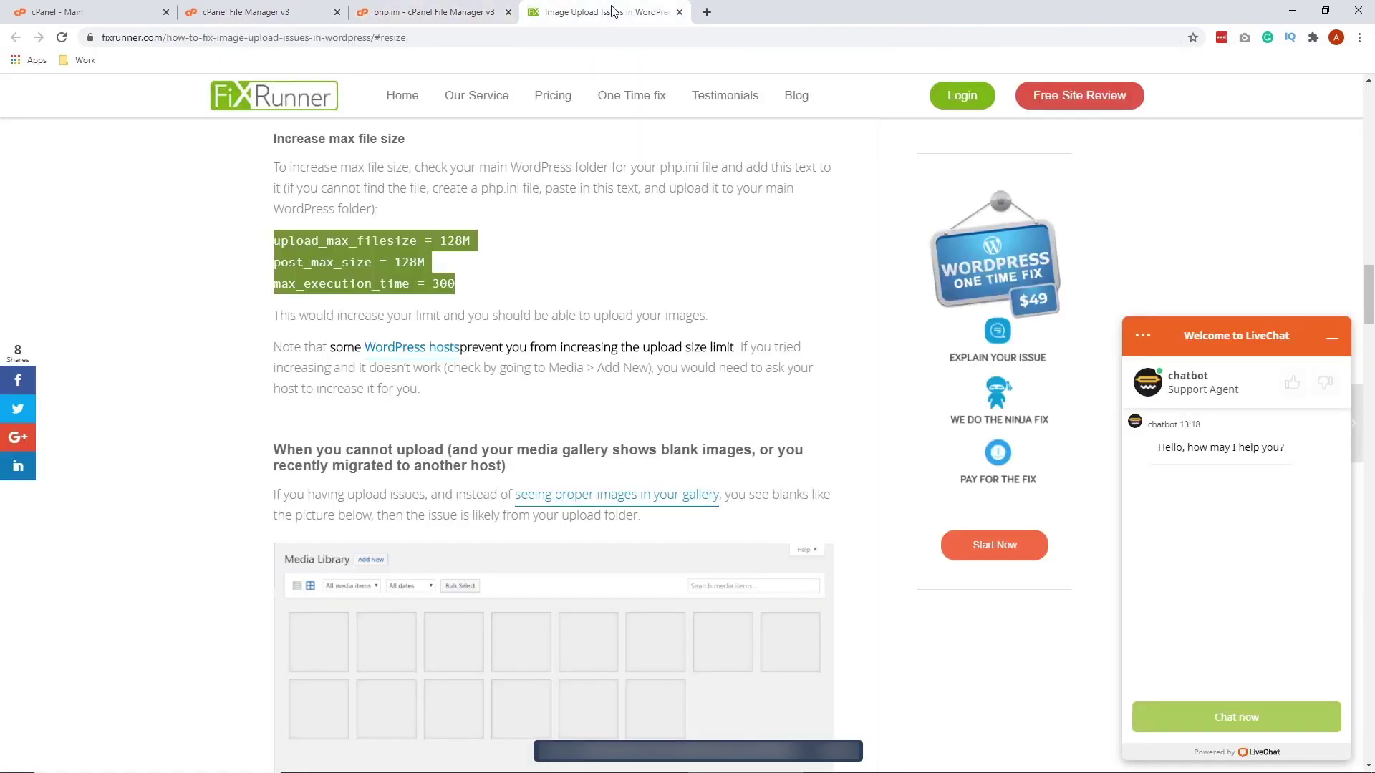
{"action": "right_click", "coordinate": [422, 287]}
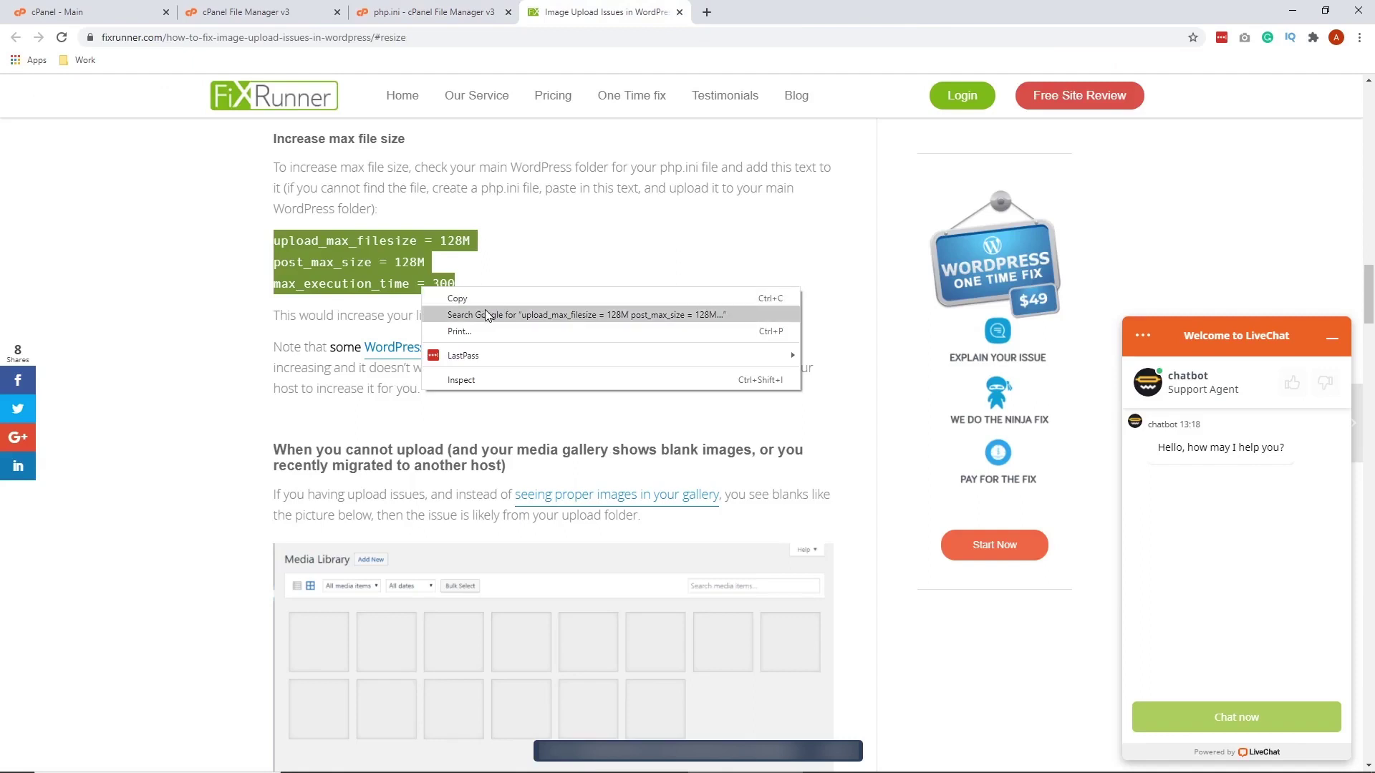
{"action": "left_click", "coordinate": [487, 301]}
{"action": "left_click", "coordinate": [437, 8]}
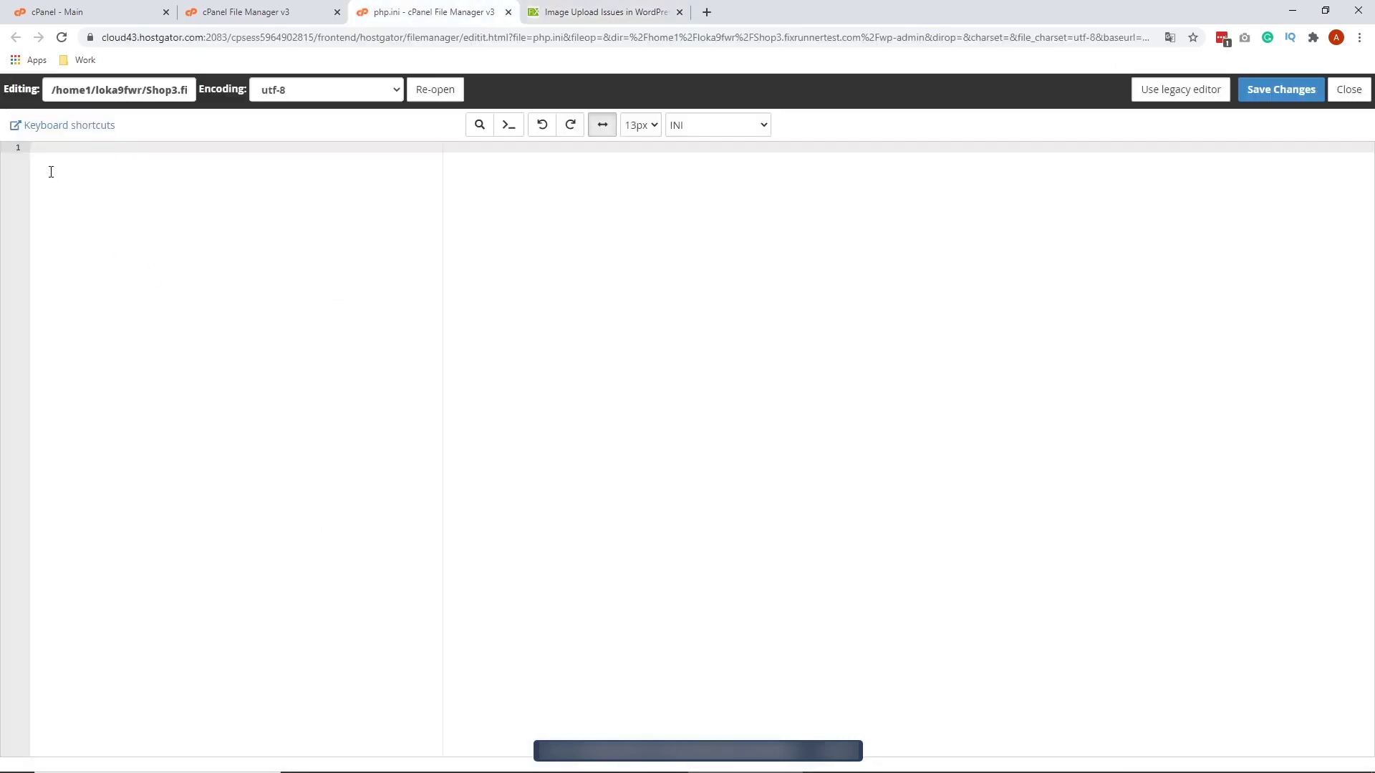
{"action": "right_click", "coordinate": [57, 148]}
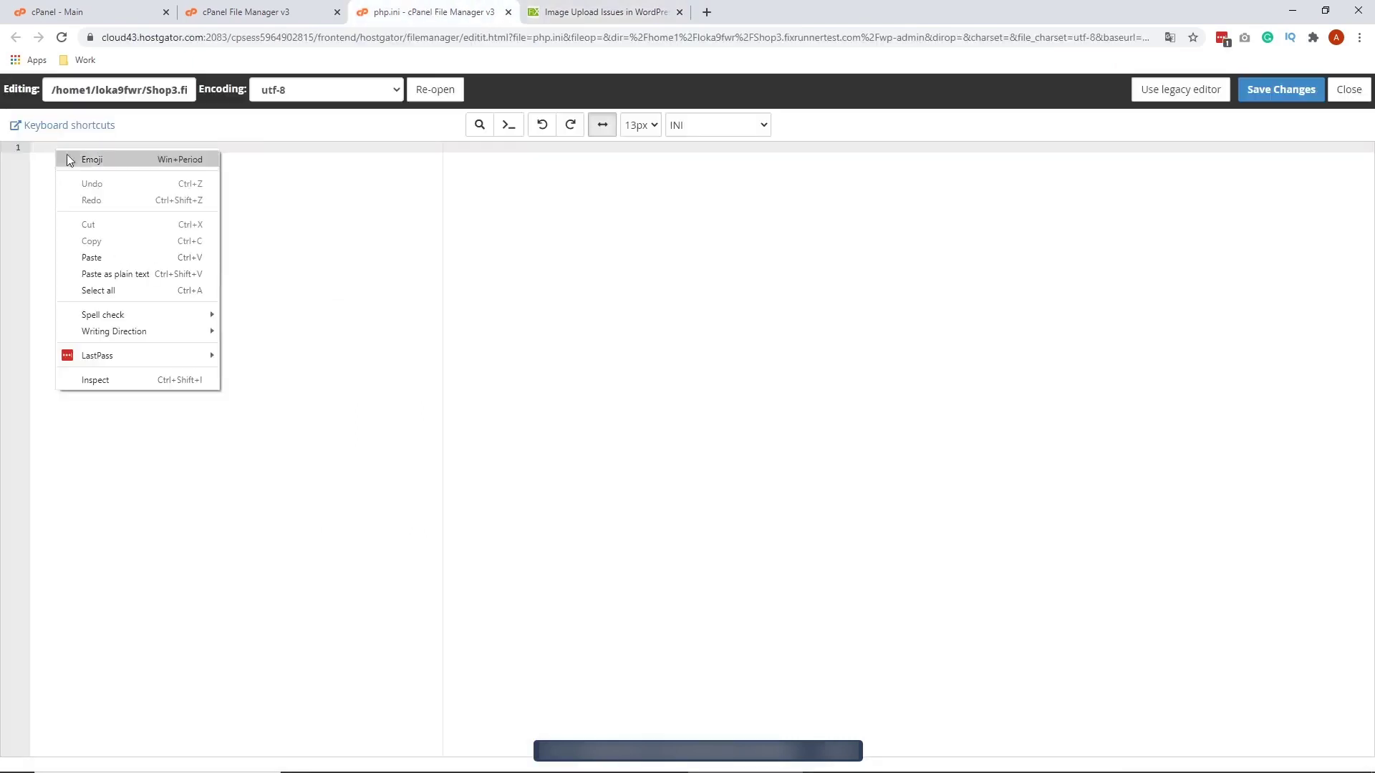
{"action": "left_click", "coordinate": [129, 260]}
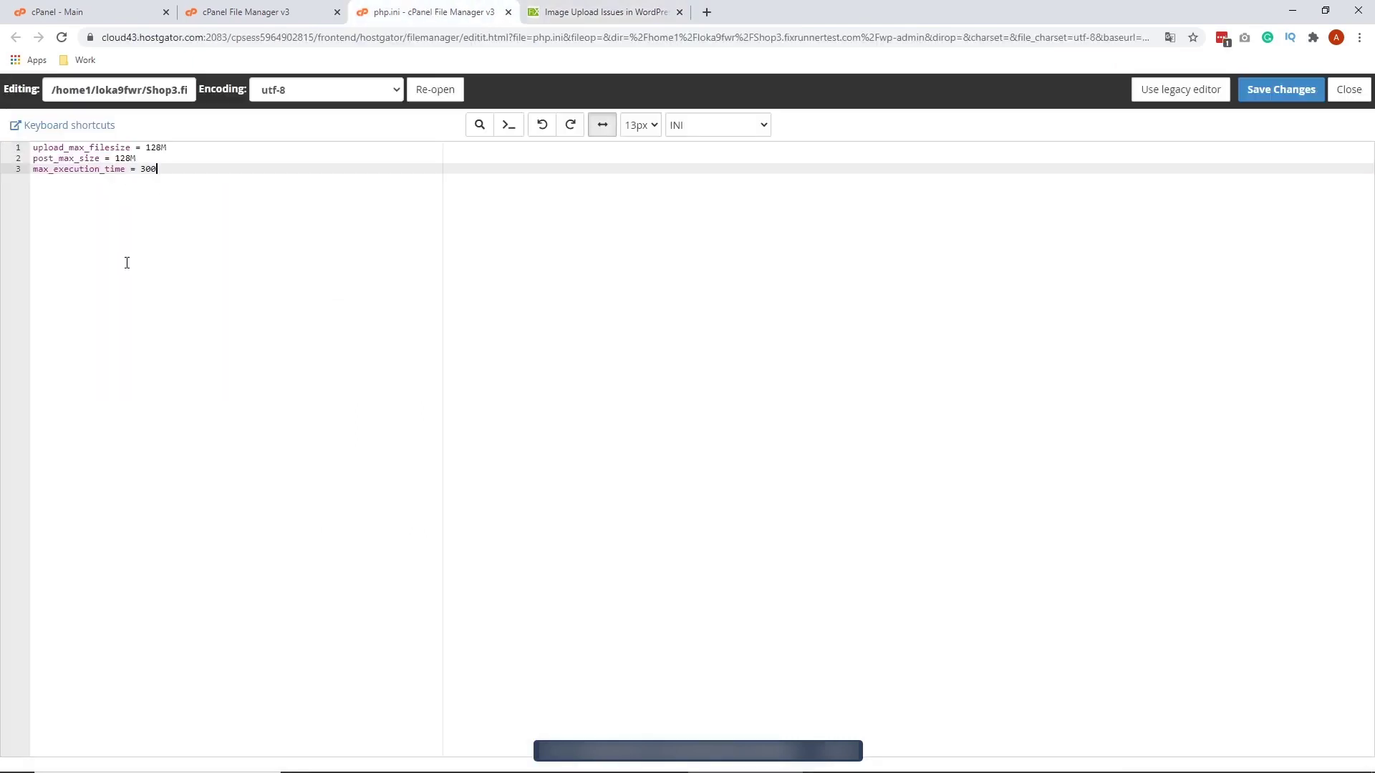
Check the 128M, 128M and 300 values, then save php.ini and close the editor
{"action": "left_click", "coordinate": [145, 147]}
{"action": "left_click", "coordinate": [126, 159]}
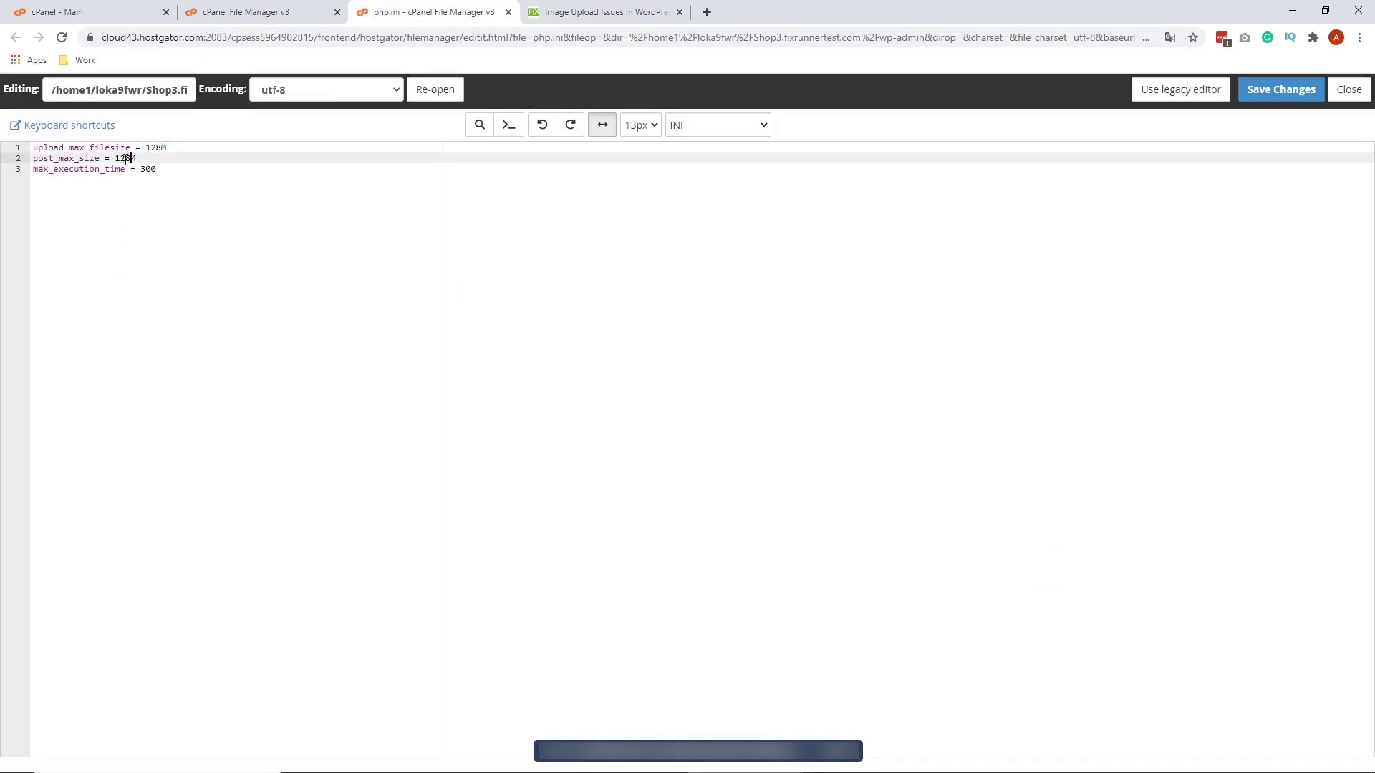
{"action": "double_click", "coordinate": [126, 158]}
{"action": "left_click", "coordinate": [671, 196]}
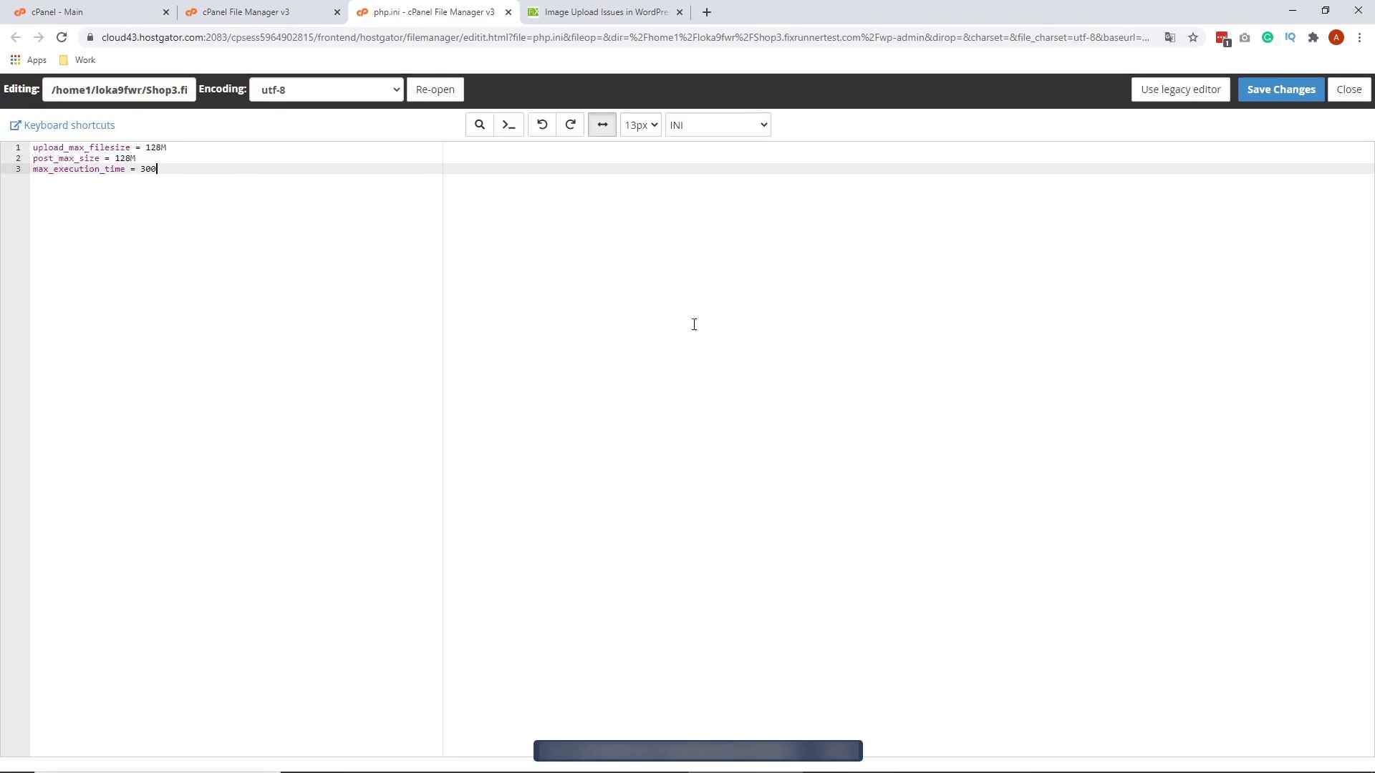
{"action": "left_click", "coordinate": [1275, 103]}
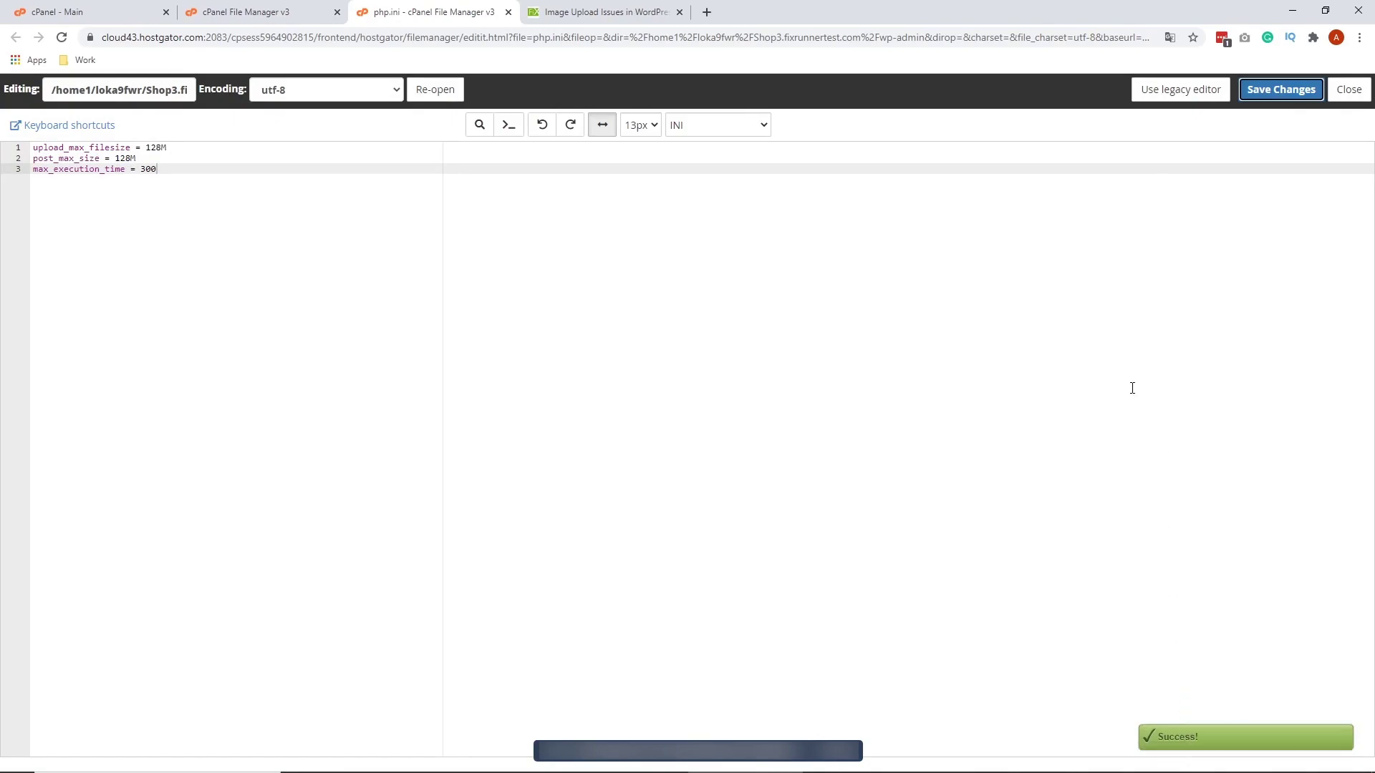
{"action": "left_click", "coordinate": [1347, 89]}
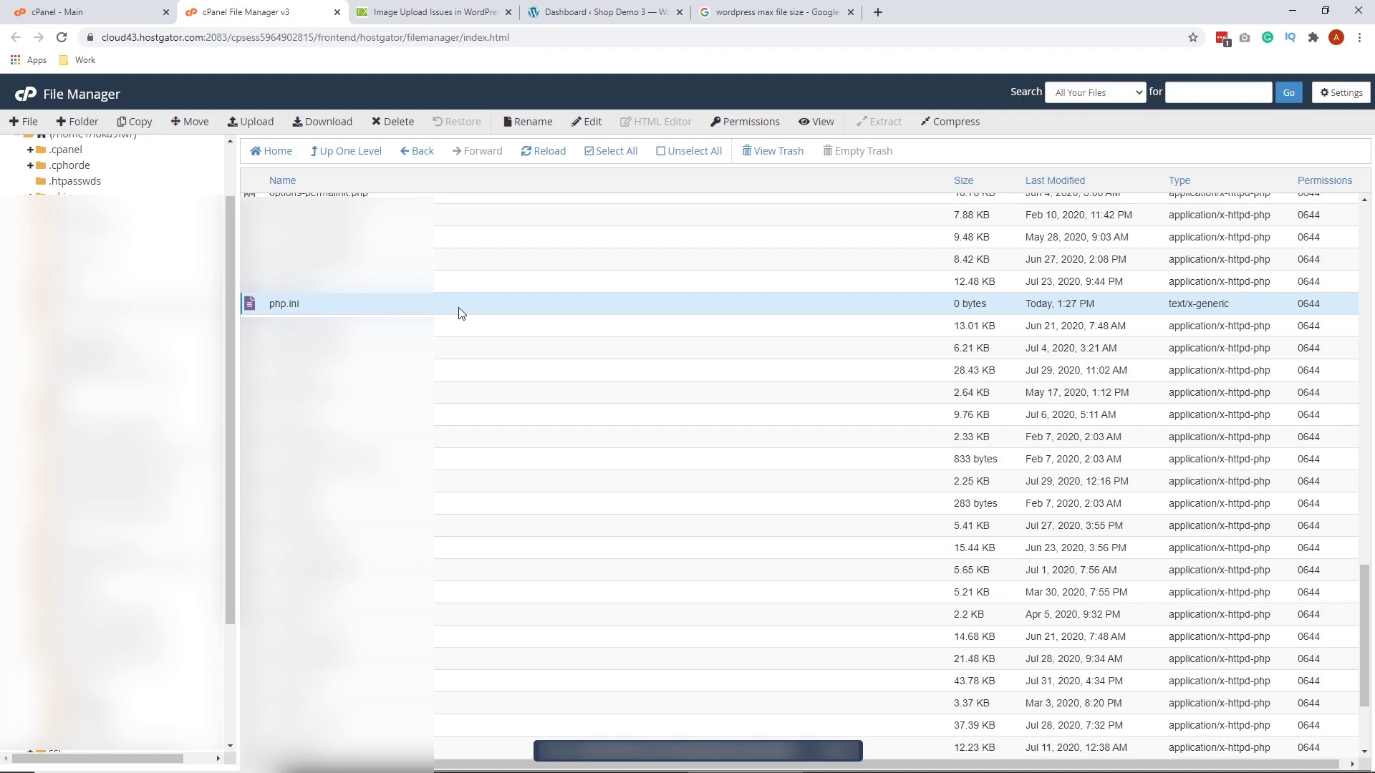
In WordPress, open Media > Add New and confirm the 128 MB maximum upload size
{"action": "left_click", "coordinate": [586, 15]}
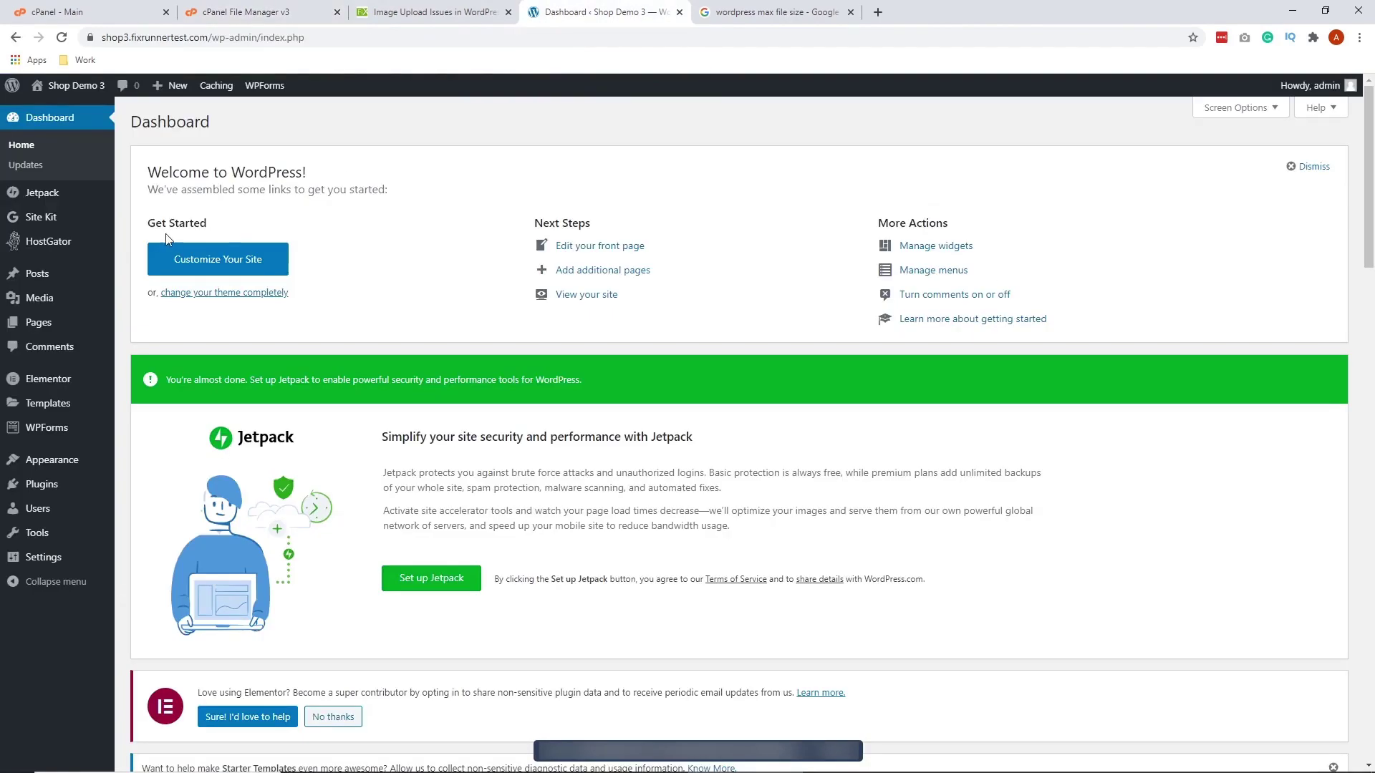
{"action": "mouse_move", "coordinate": [39, 304]}
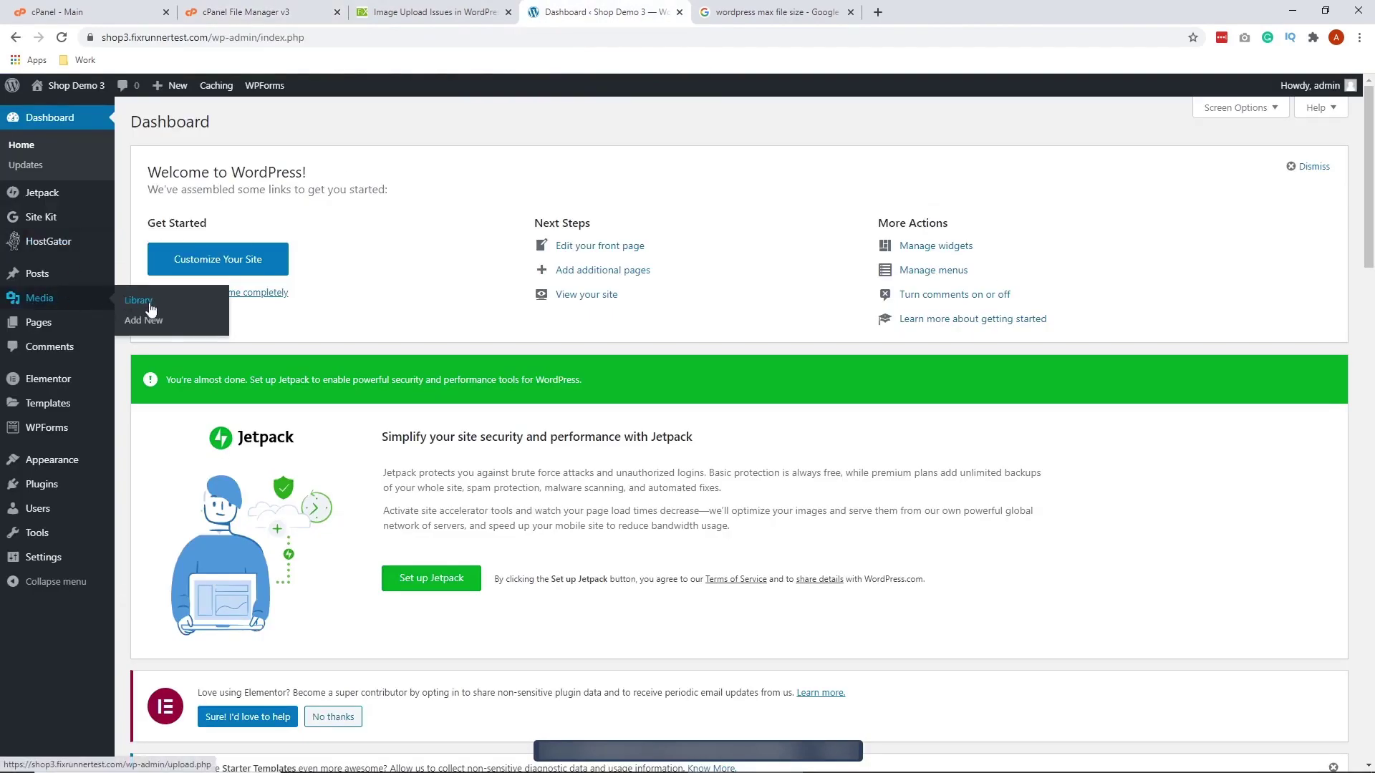
{"action": "left_click", "coordinate": [158, 328]}
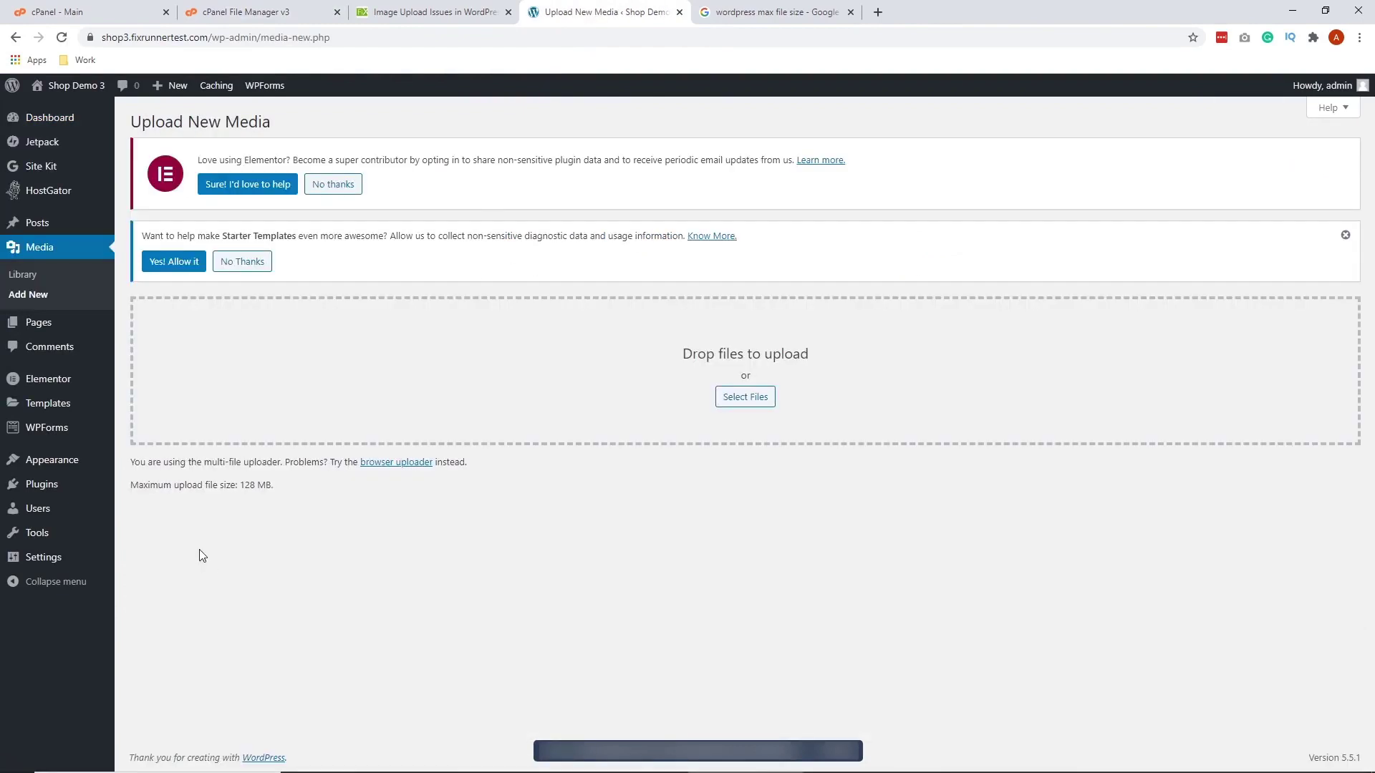
{"action": "left_click_drag", "start_coordinate": [132, 488], "coordinate": [267, 481]}
{"action": "left_click", "coordinate": [243, 494]}
Return to the FixRunner article and highlight the upload_max_filesize = 128M line
{"action": "left_click", "coordinate": [444, 12]}
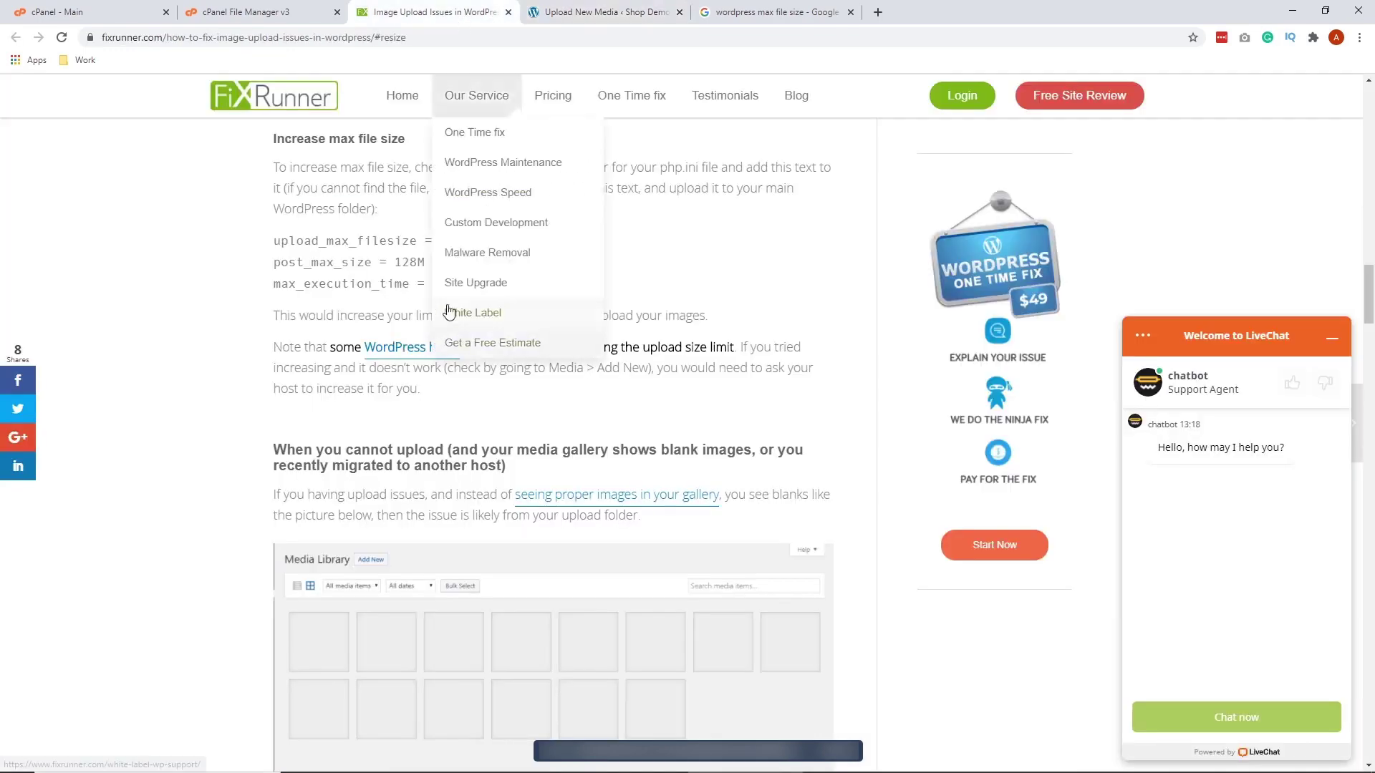
{"action": "left_click_drag", "start_coordinate": [274, 240], "coordinate": [473, 242]}
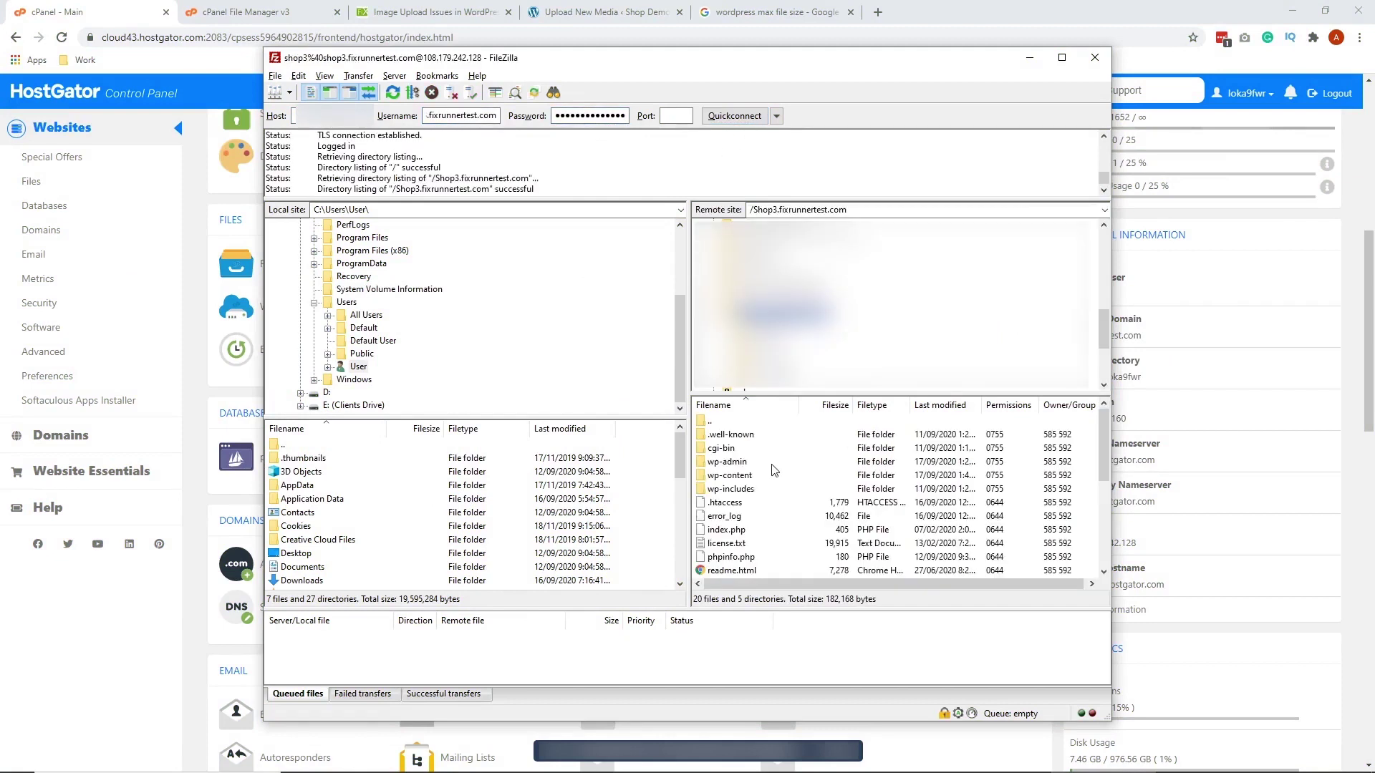
Give wp-content/uploads 744 permissions, recursing into subdirectories and applying to directories only
{"action": "left_click", "coordinate": [736, 480]}
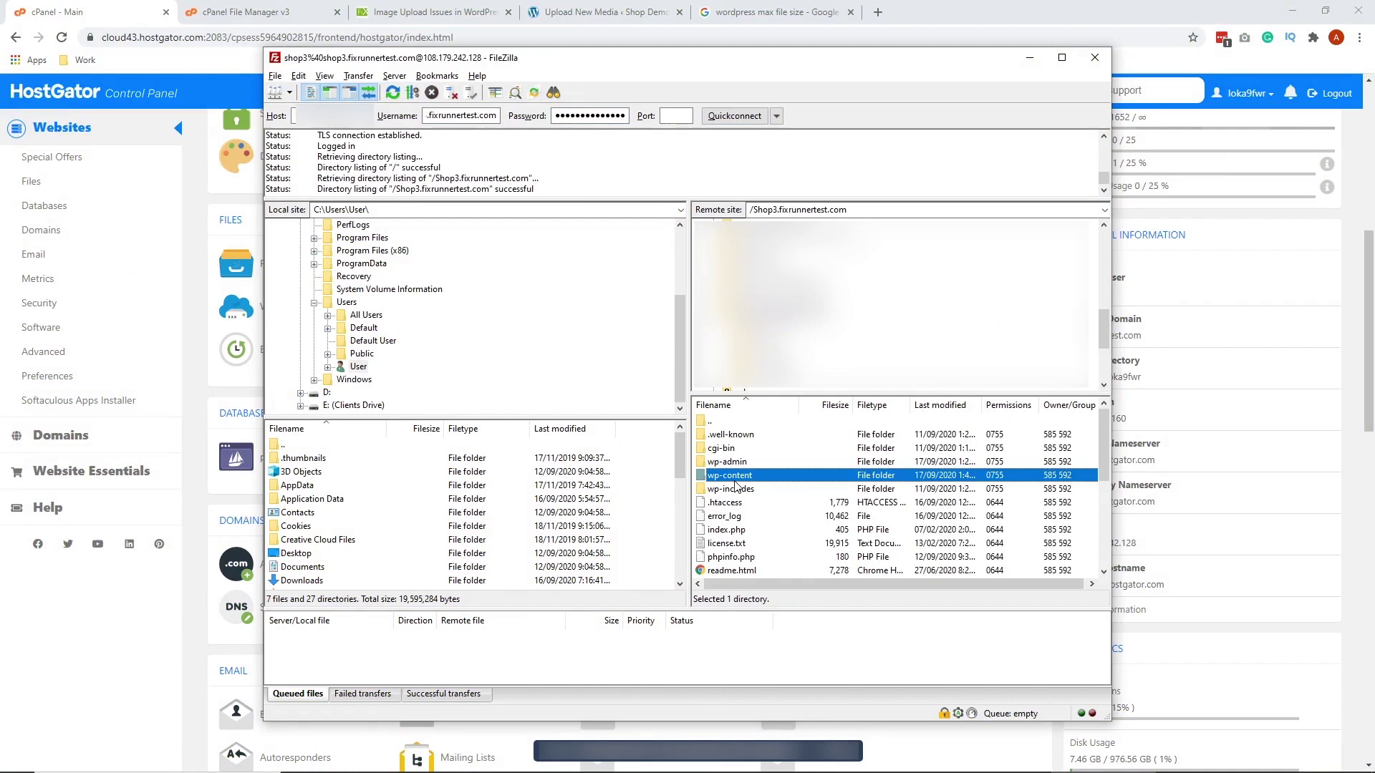
{"action": "double_click", "coordinate": [735, 480]}
{"action": "left_click", "coordinate": [740, 490]}
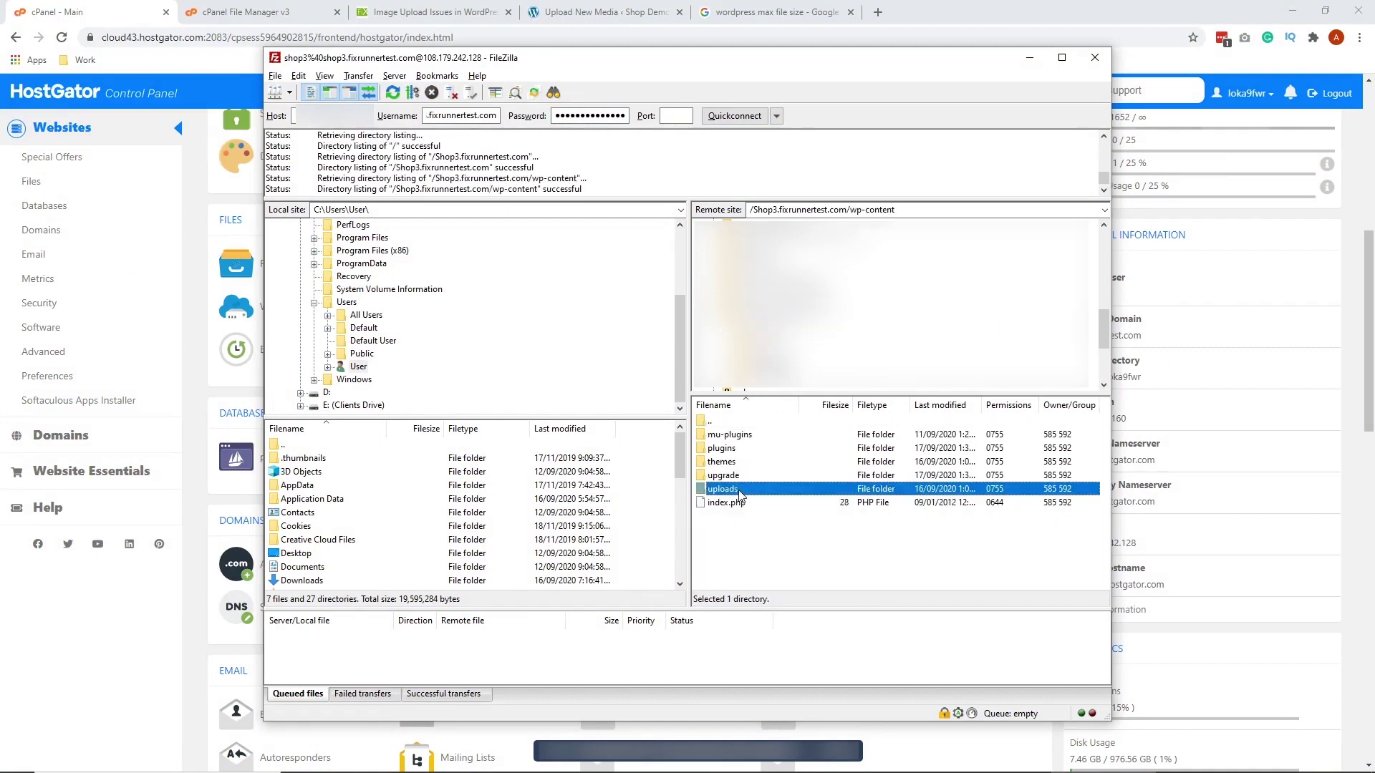
{"action": "right_click", "coordinate": [725, 490]}
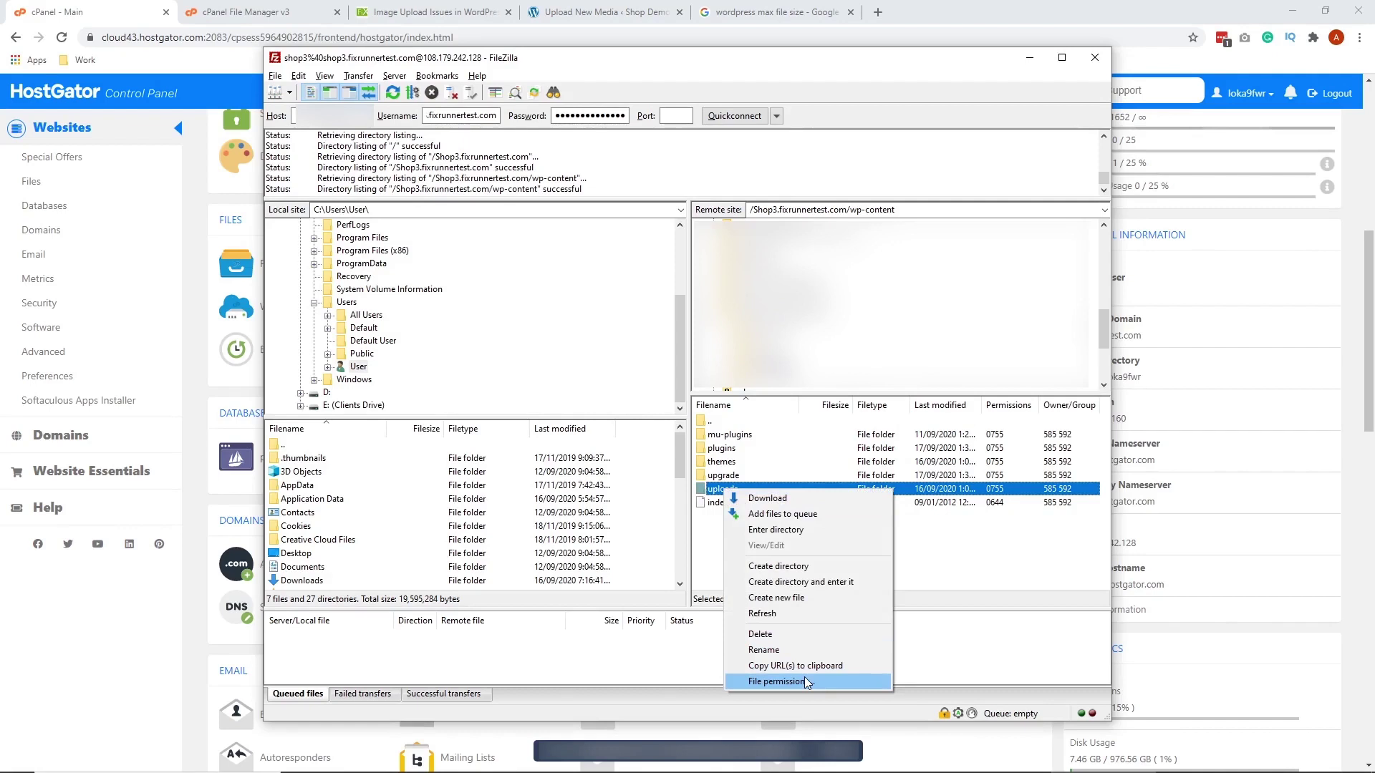
{"action": "left_click", "coordinate": [777, 682]}
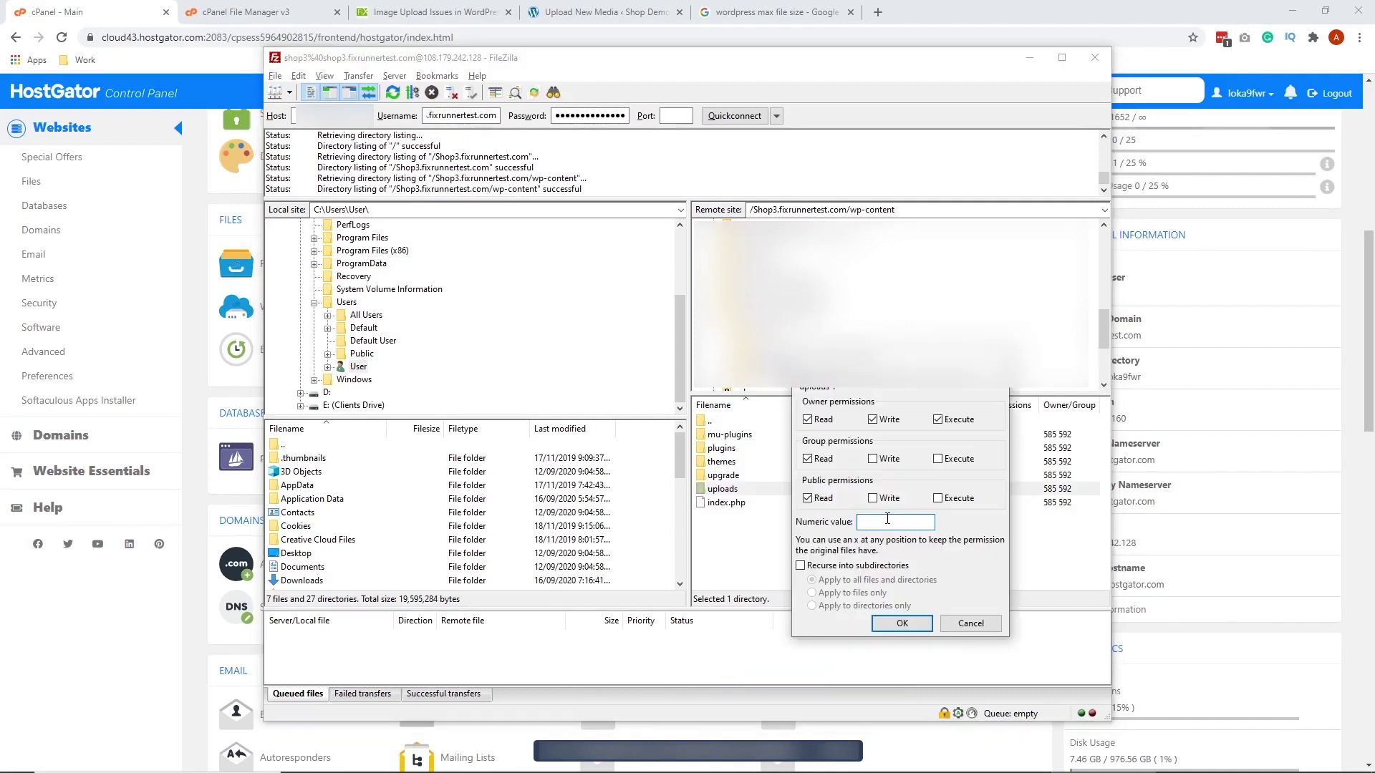
{"action": "type", "text": "744"}
{"action": "left_click", "coordinate": [800, 566]}
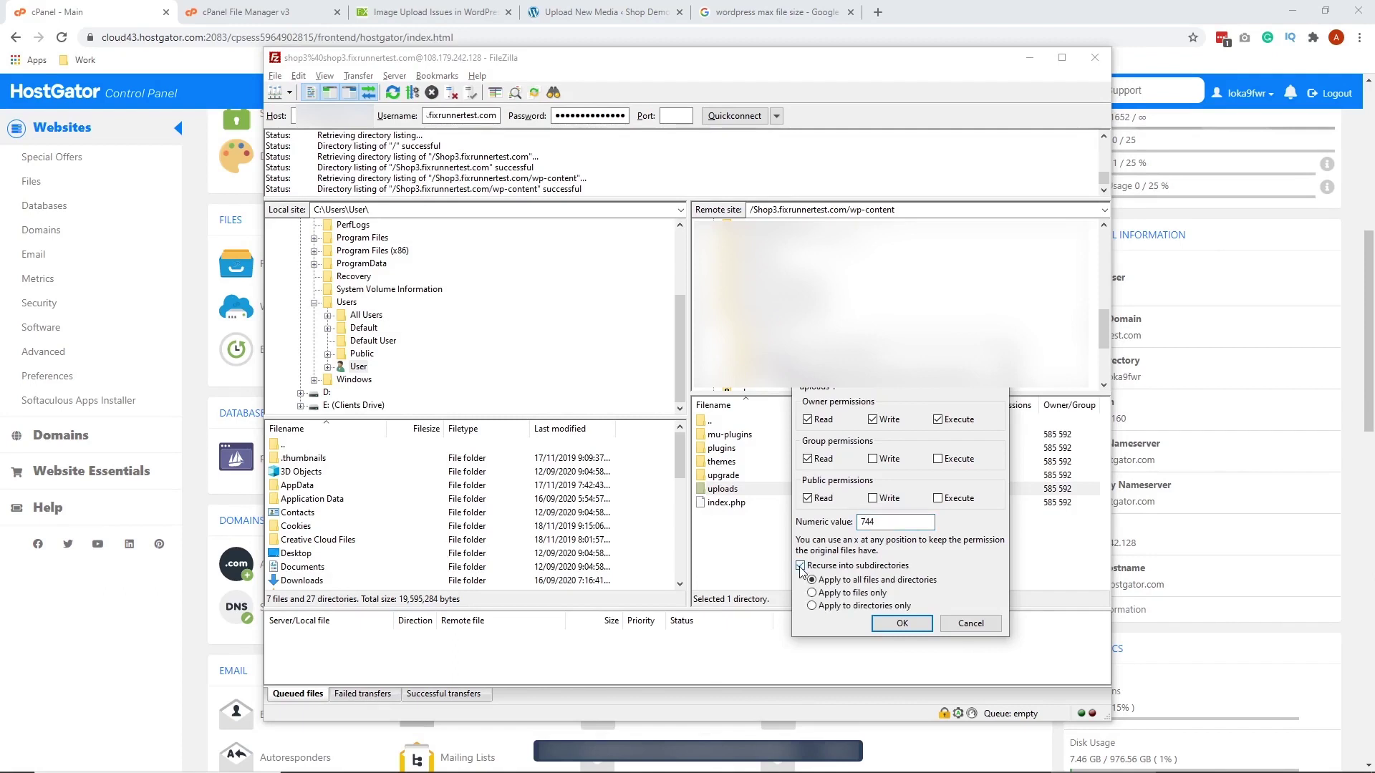
{"action": "left_click", "coordinate": [813, 606]}
{"action": "left_click", "coordinate": [895, 622]}
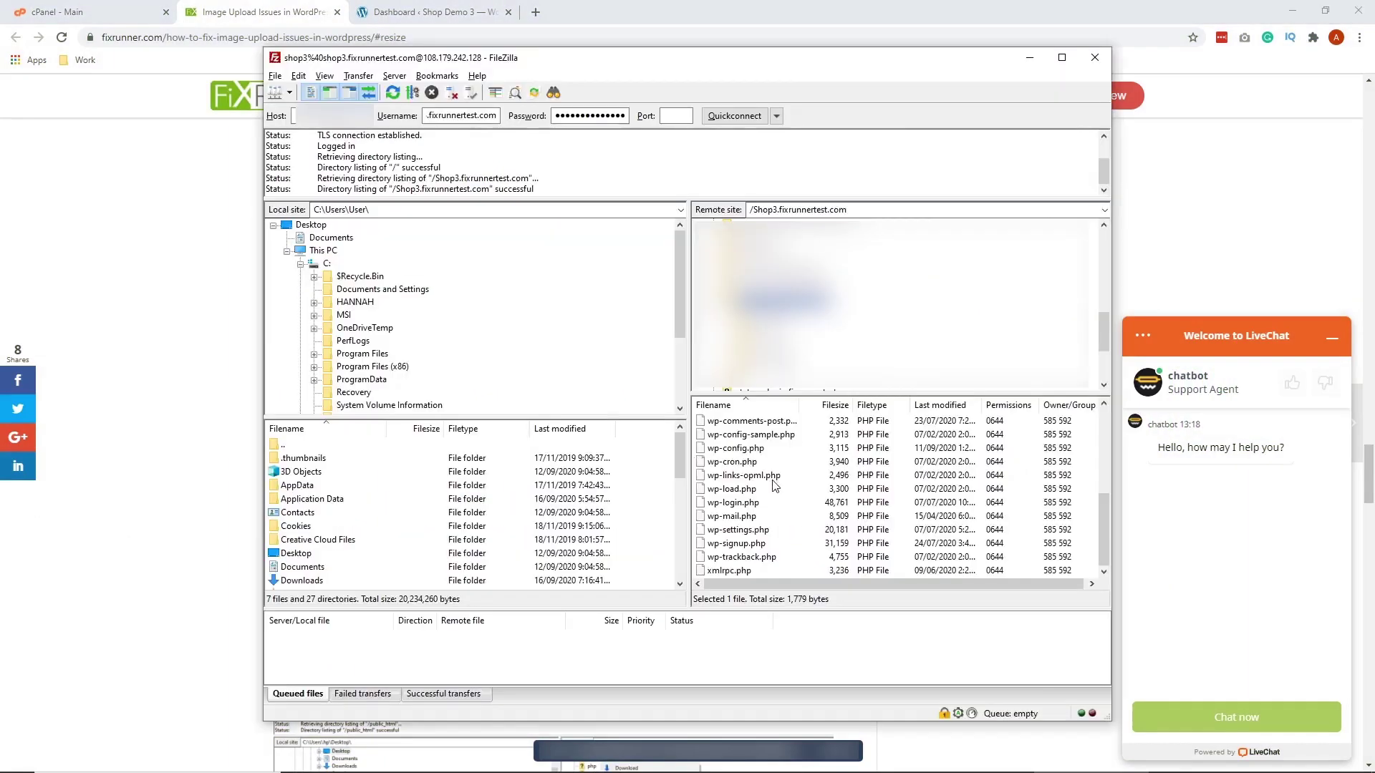
Open wp-config.php from the site folder with View/Edit in FileZilla
{"action": "left_click", "coordinate": [737, 447]}
{"action": "scroll", "coordinate": [737, 447], "scroll_direction": "up", "scroll_amount": 2}
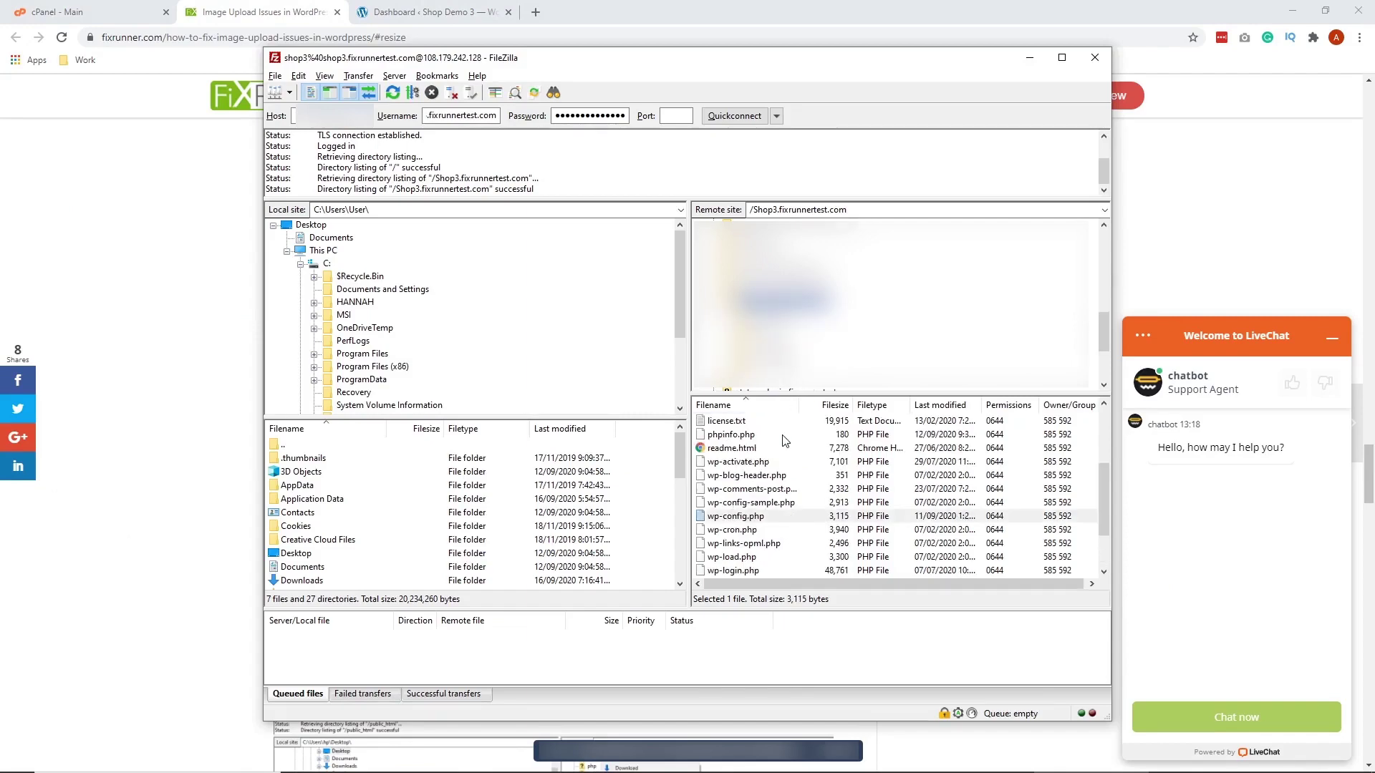
{"action": "scroll", "coordinate": [785, 441], "scroll_direction": "up", "scroll_amount": 2}
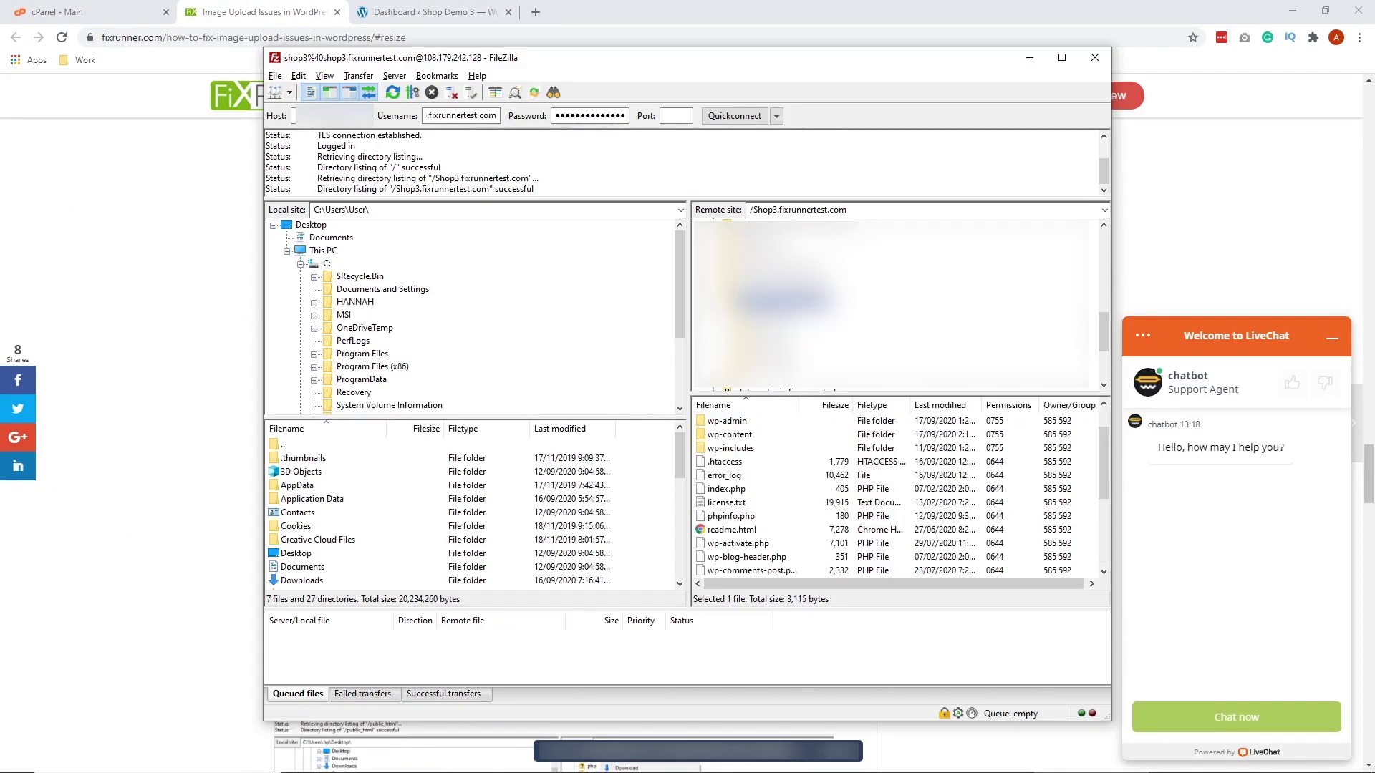
{"action": "scroll", "coordinate": [783, 465], "scroll_direction": "down", "scroll_amount": 2}
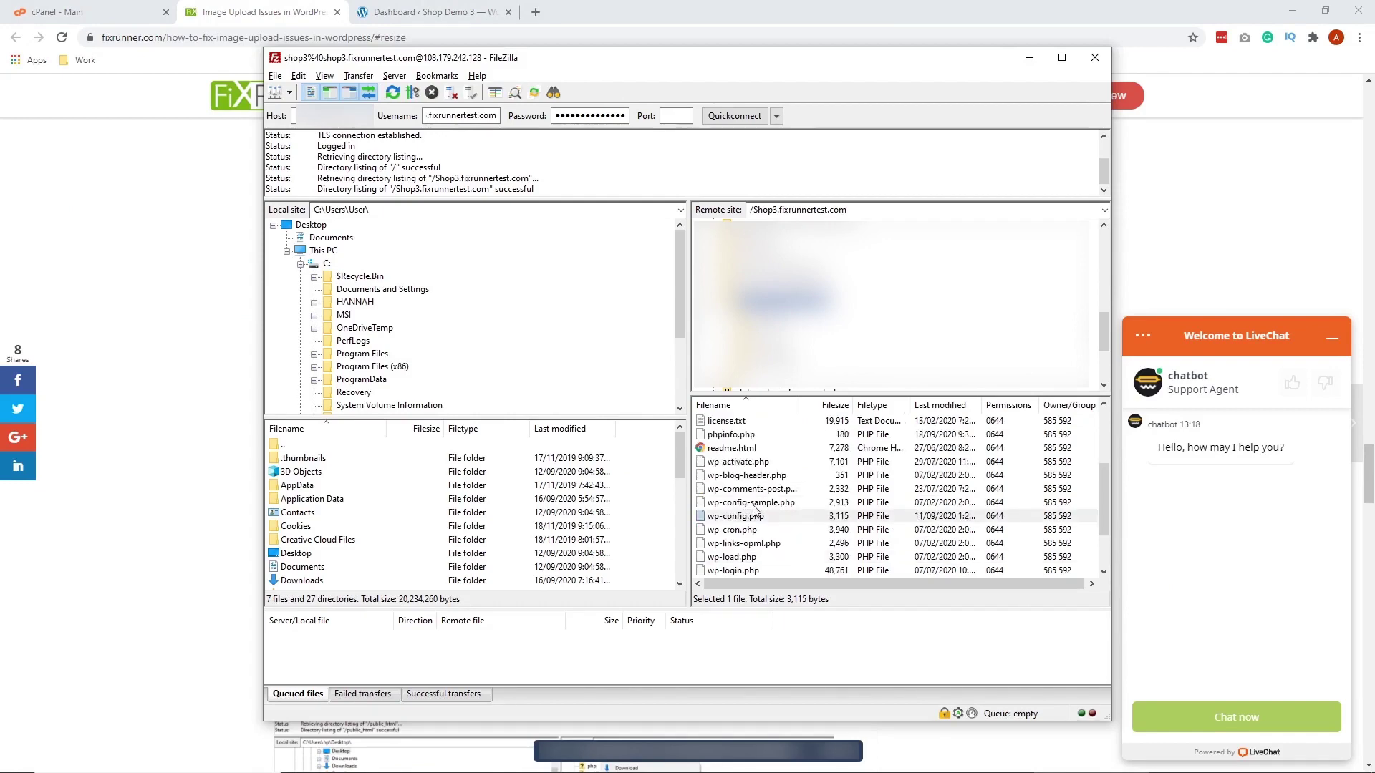
{"action": "right_click", "coordinate": [753, 516]}
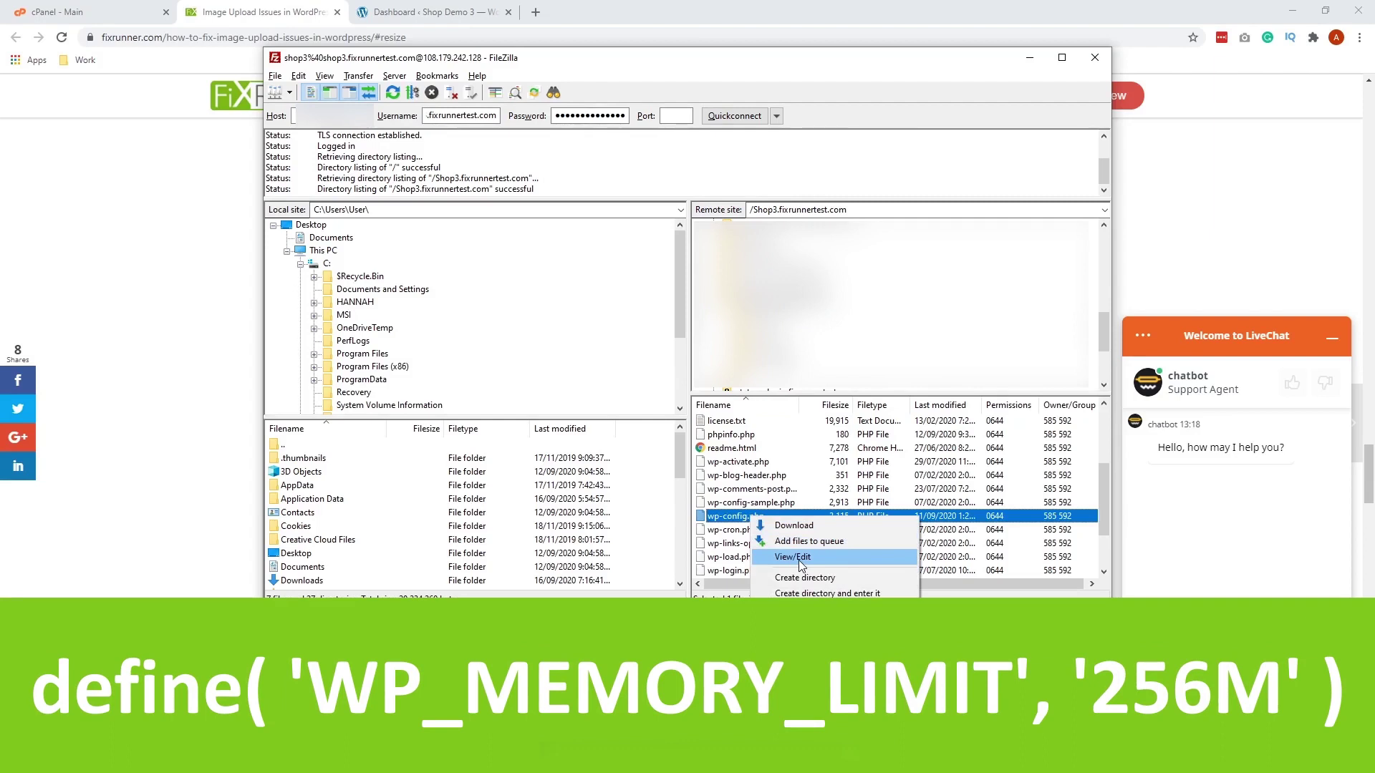
{"action": "left_click", "coordinate": [718, 518]}
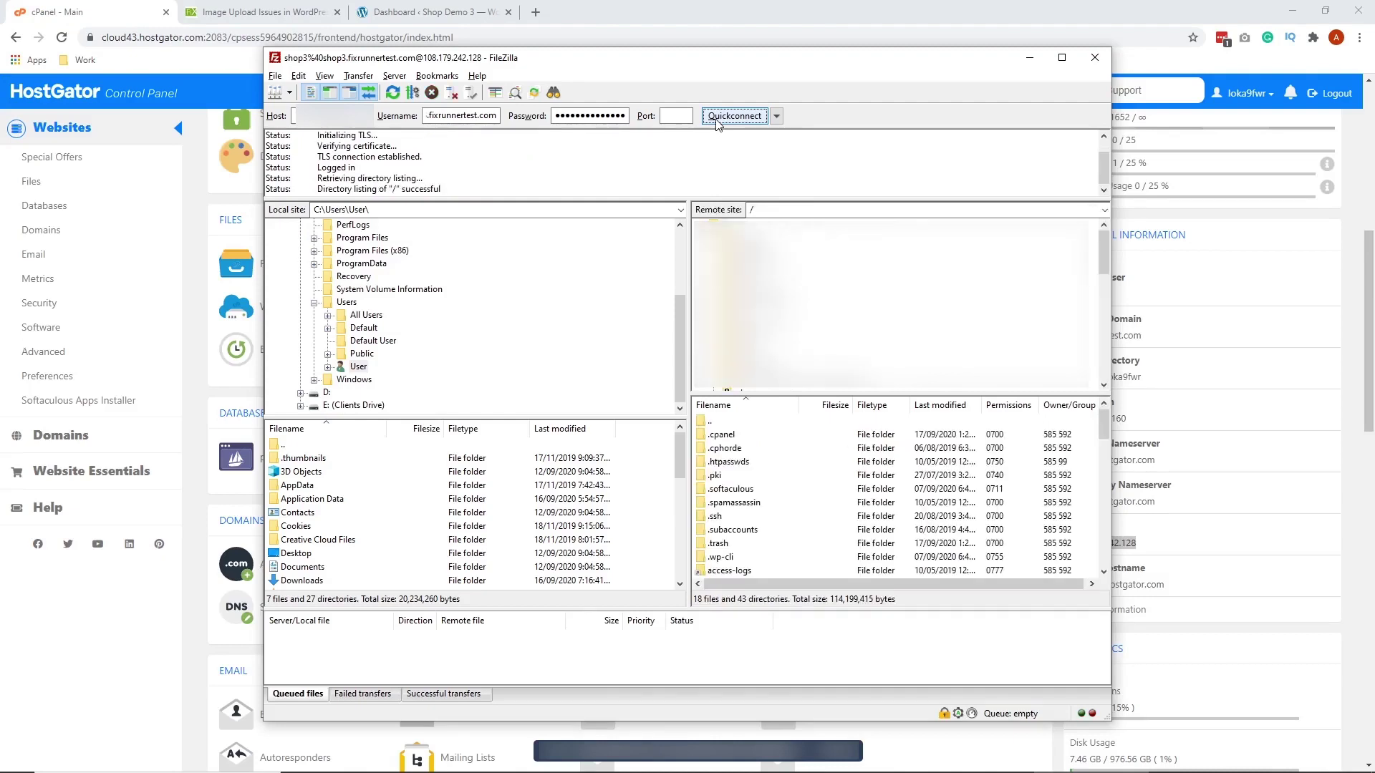
Open the .htaccess file in the Shop3.fixrunnertest.com folder with View/Edit
{"action": "left_click", "coordinate": [774, 336]}
{"action": "left_click", "coordinate": [725, 436]}
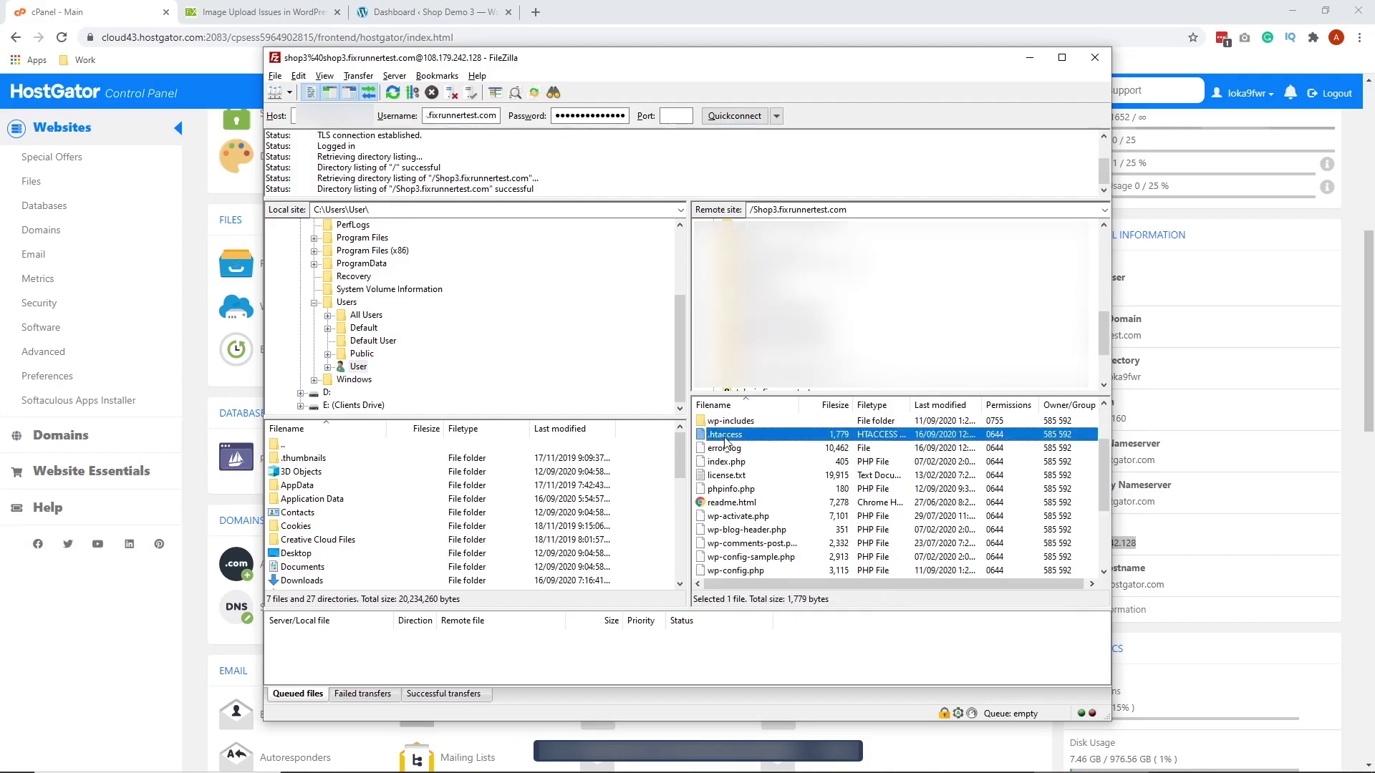
{"action": "right_click", "coordinate": [725, 441]}
{"action": "left_click", "coordinate": [782, 477]}
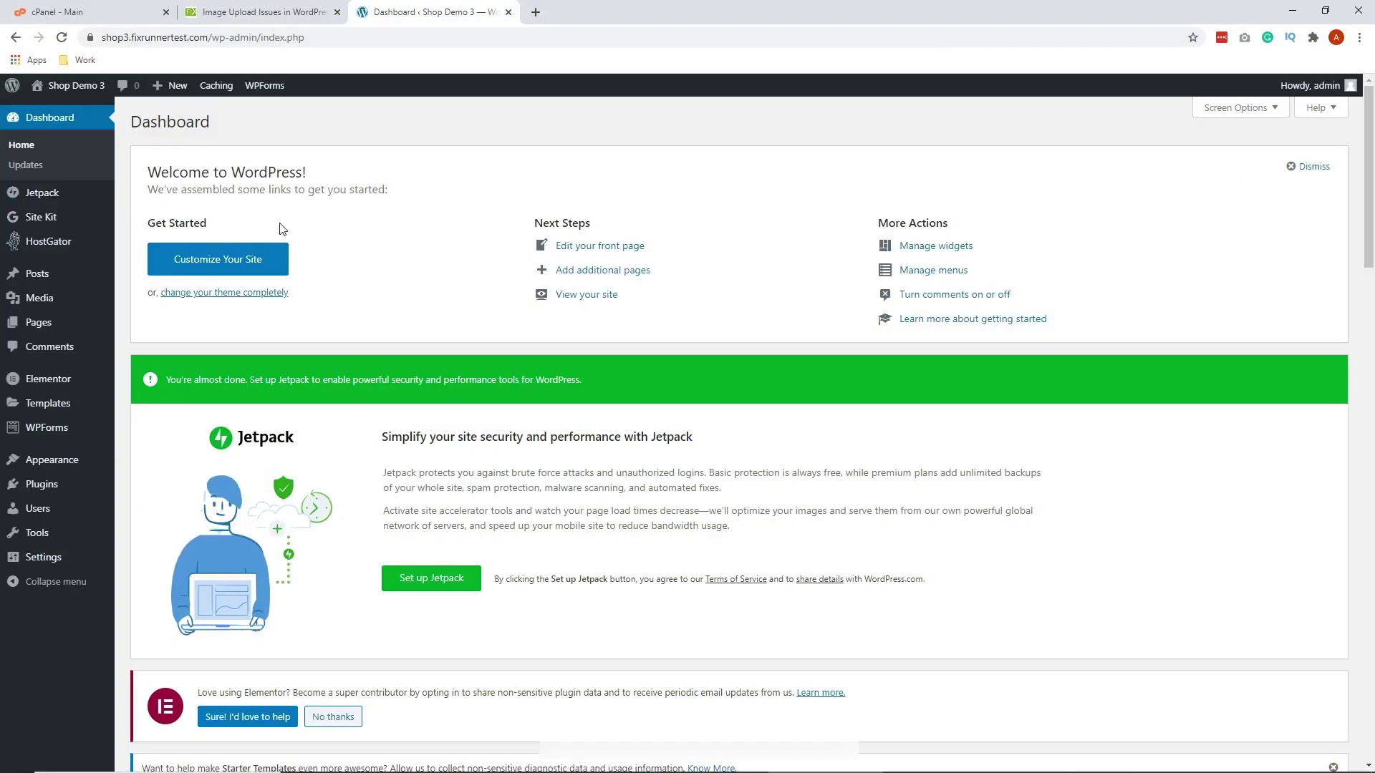
Open Media > Add New for Shop Demo 3 to confirm the 128 MB upload limit
{"action": "mouse_move", "coordinate": [61, 301]}
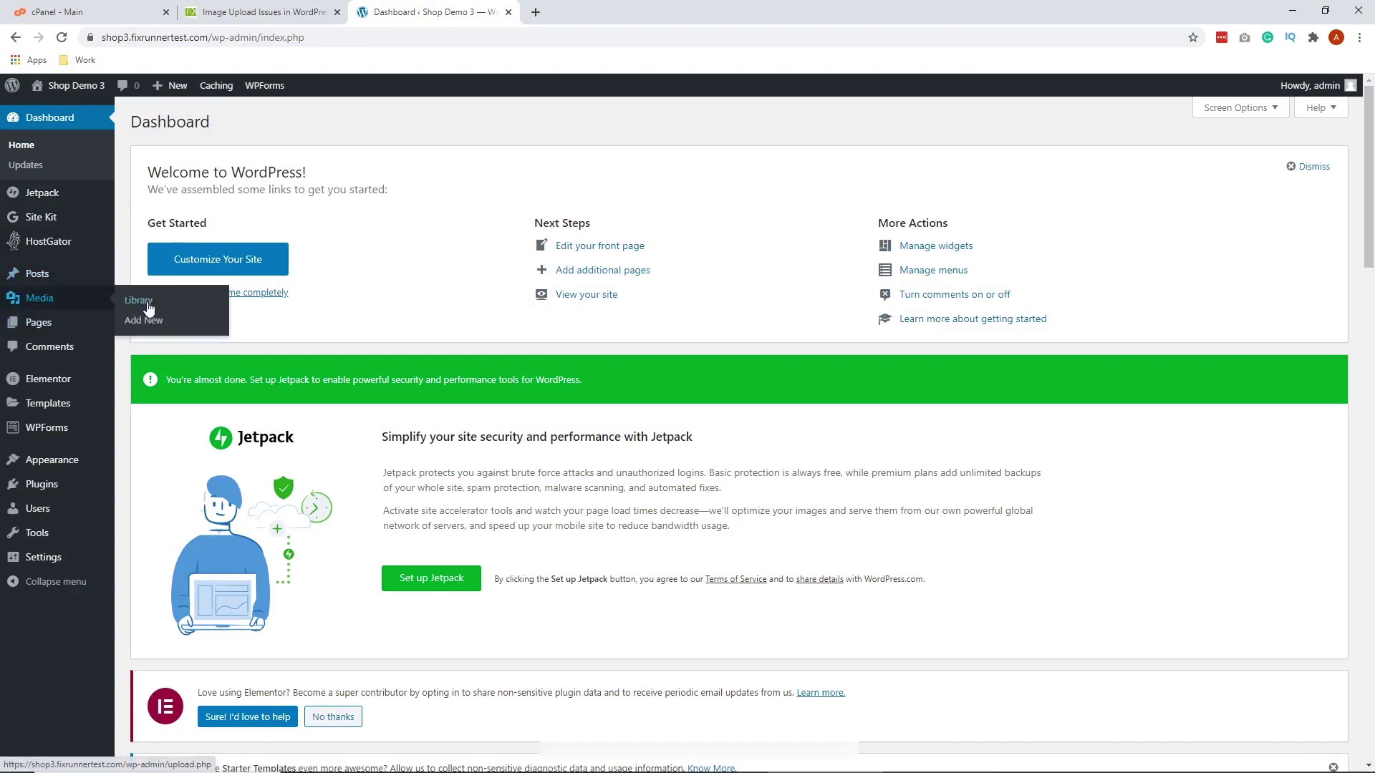
{"action": "left_click", "coordinate": [172, 326]}
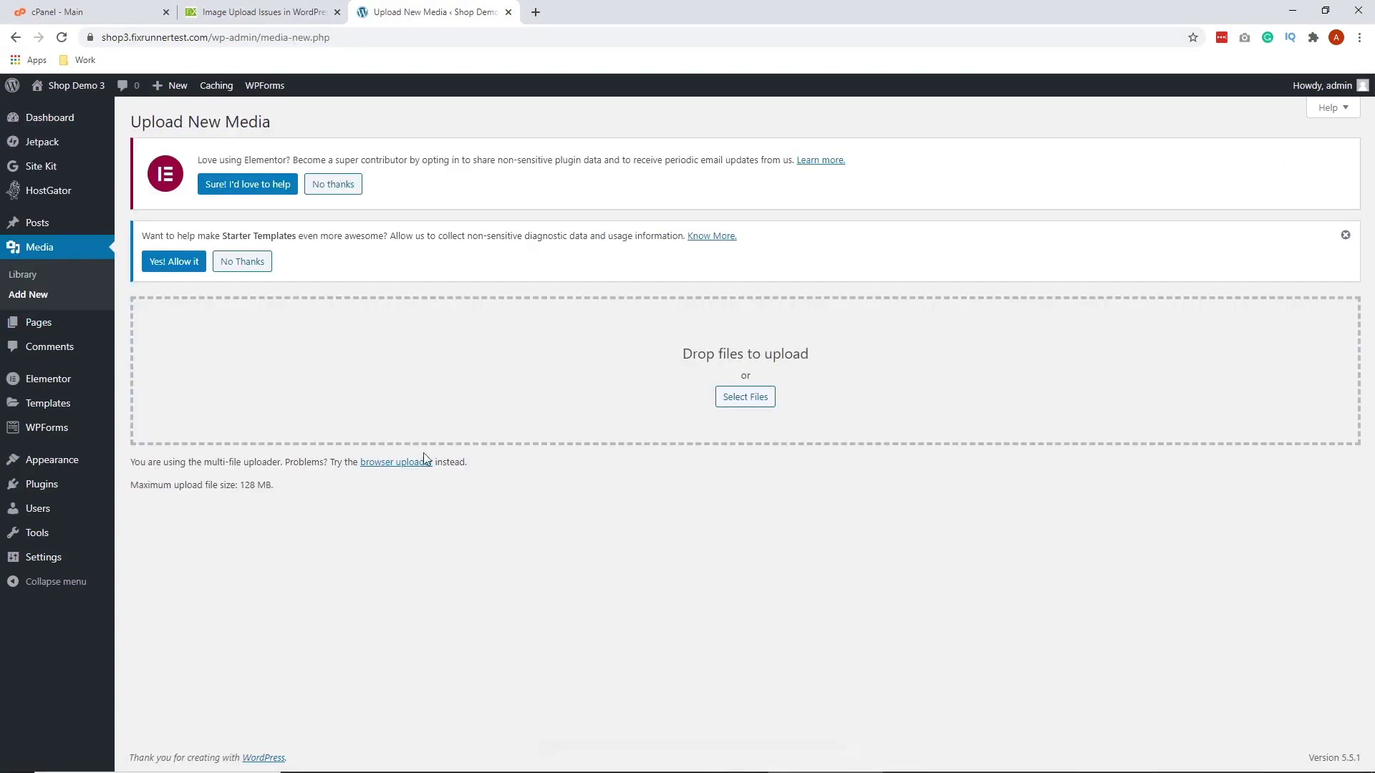